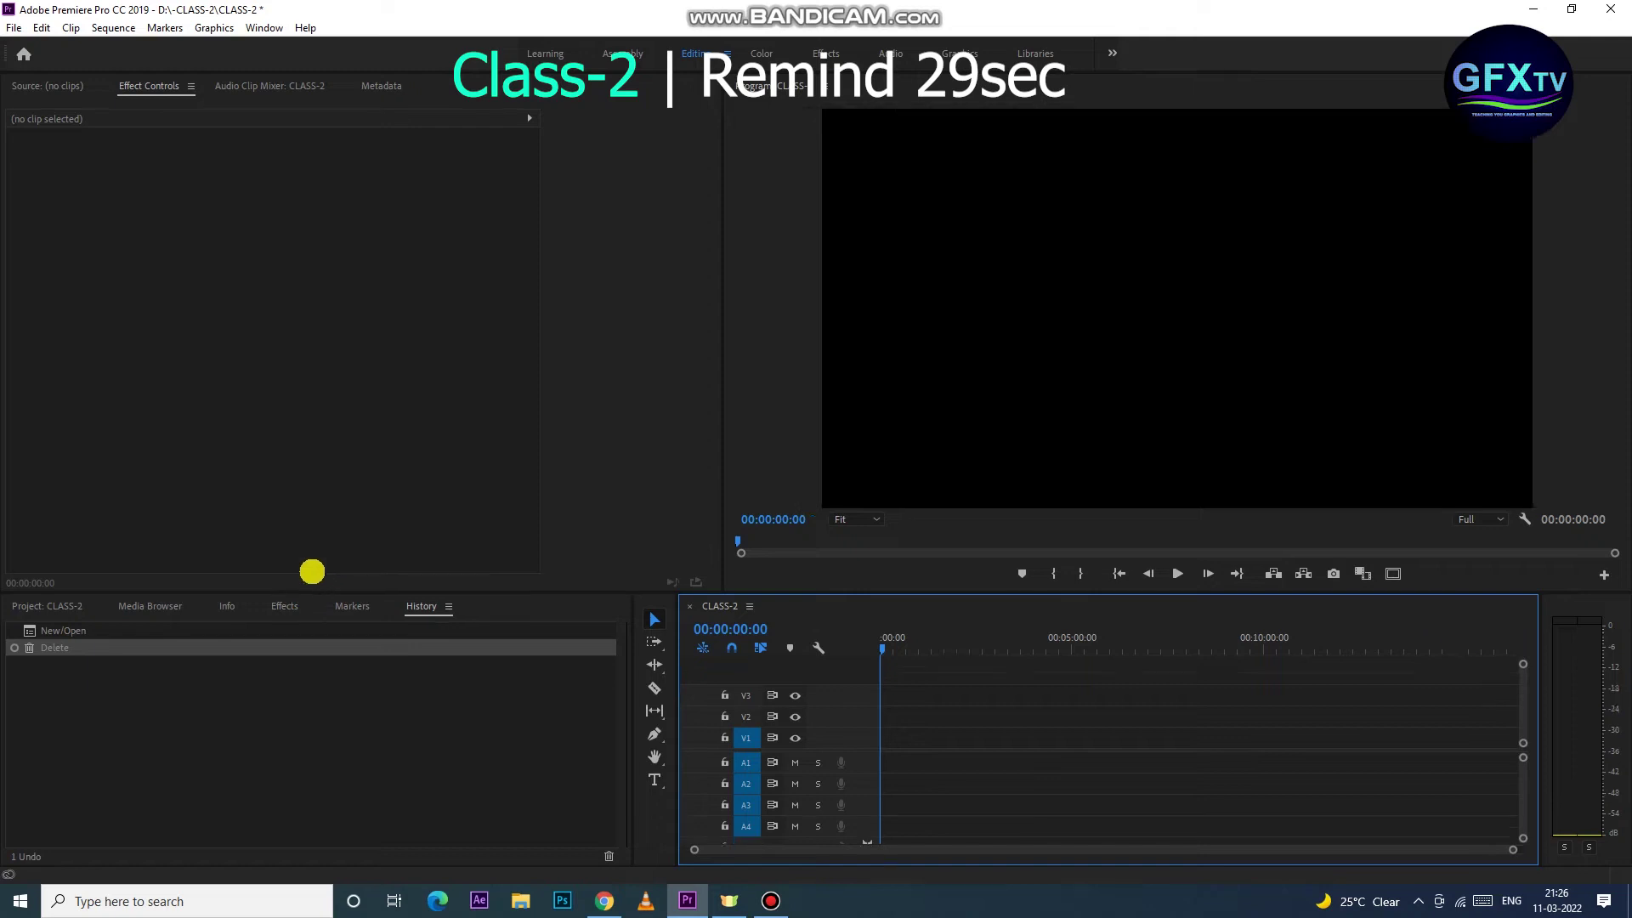
Create a new bin named class-3 in the Project panel
click(48, 527)
click(46, 613)
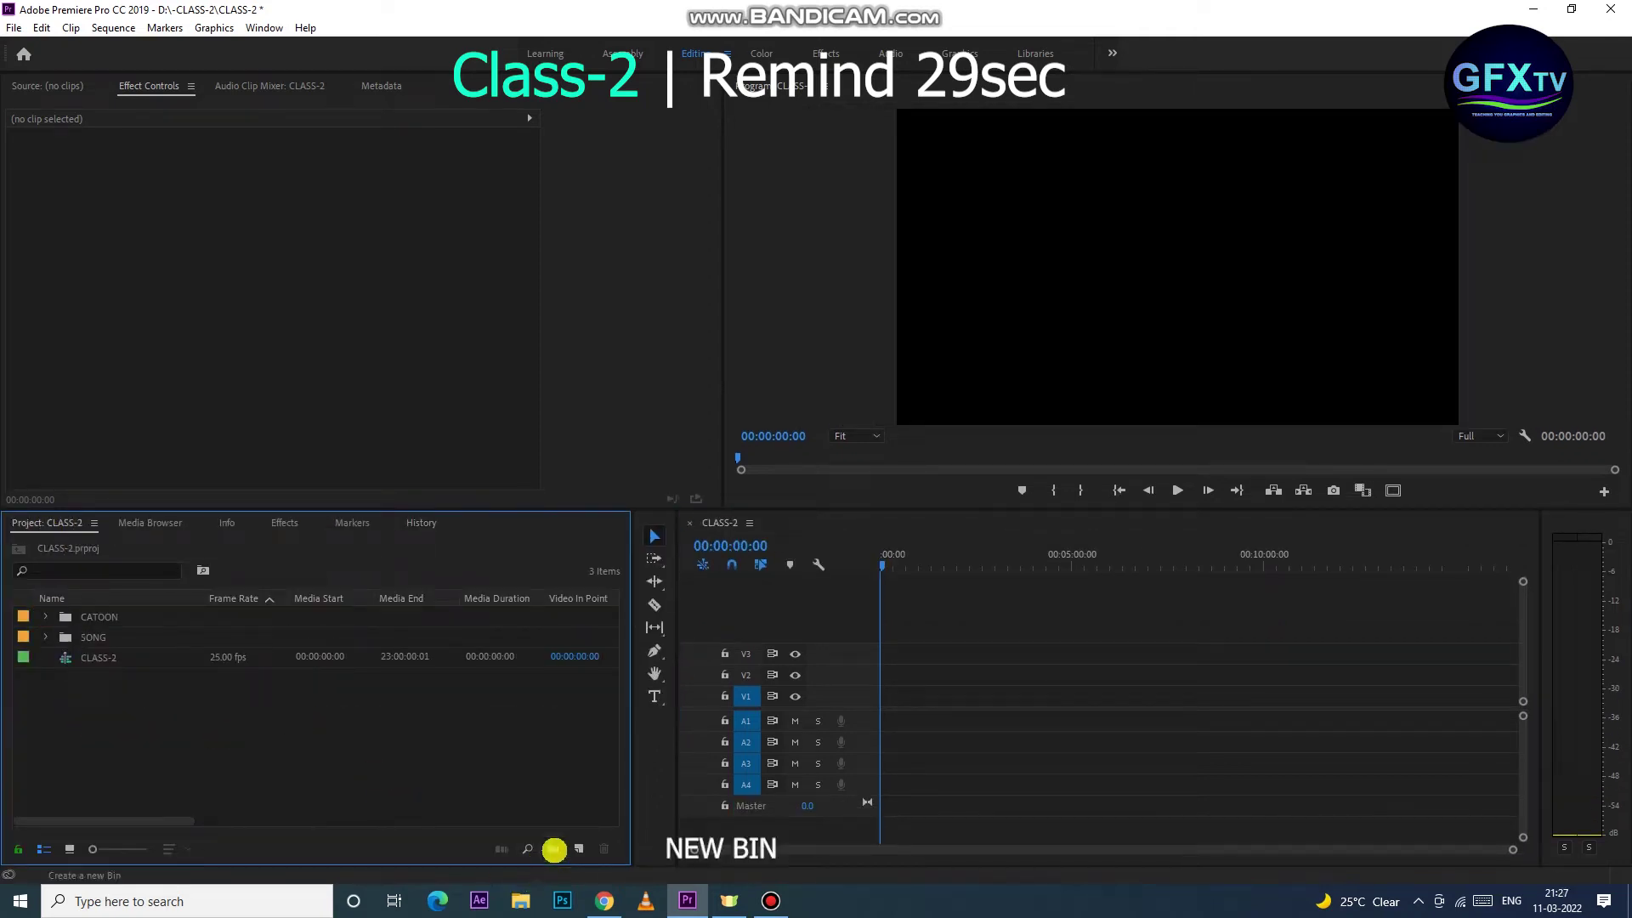
click(554, 849)
text(class-3)
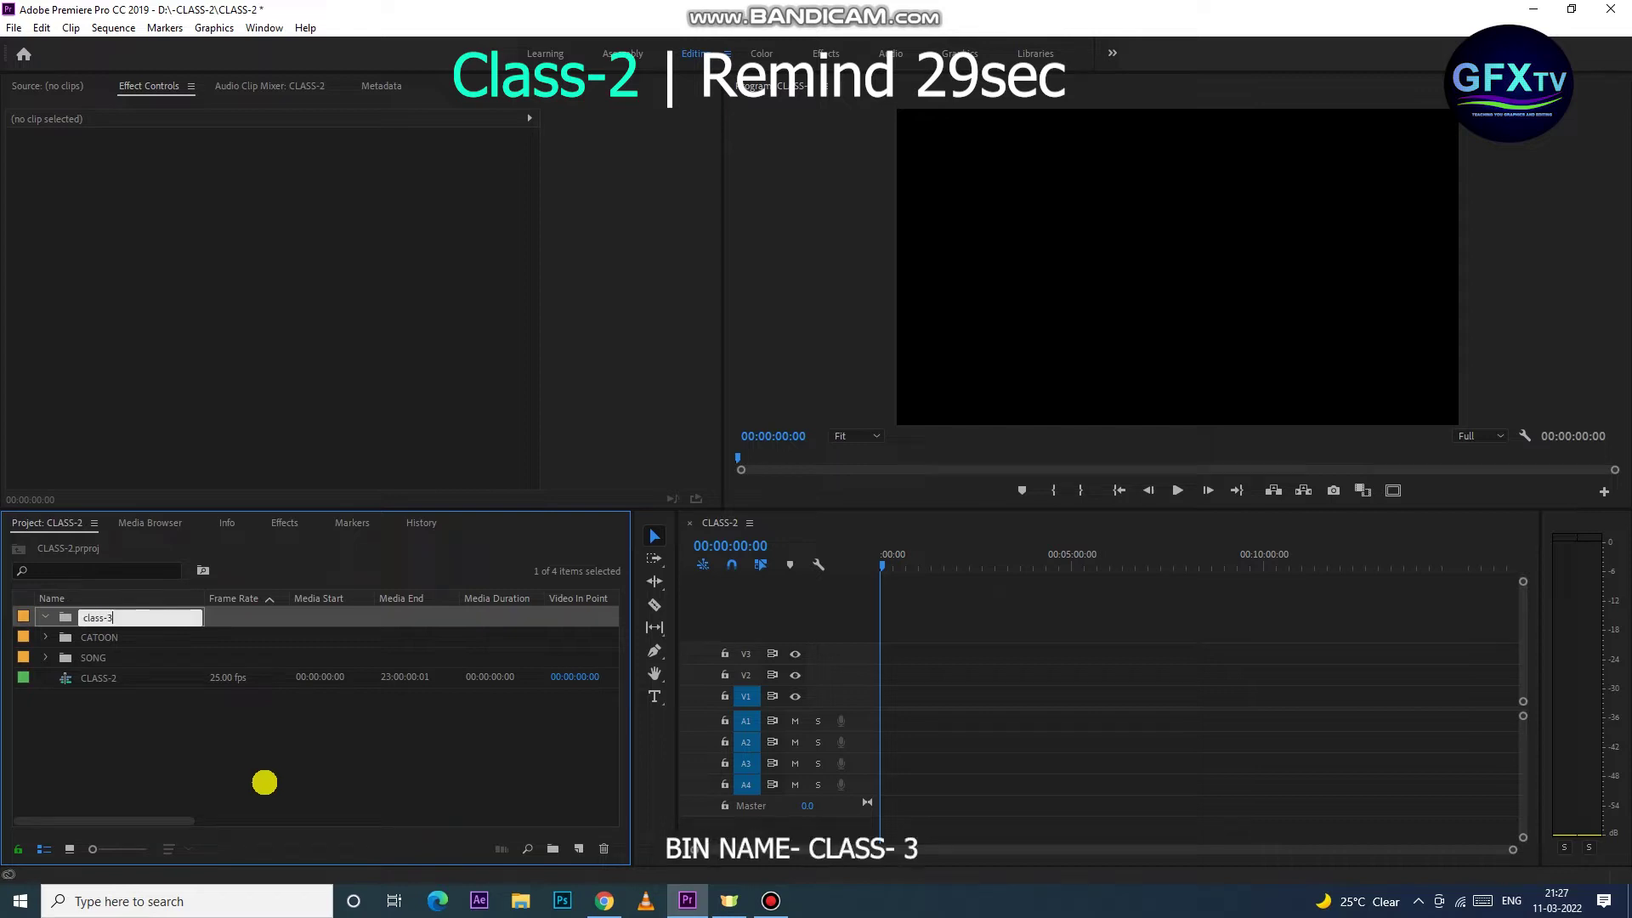
click(170, 765)
Open the class-3 bin in its own window and import the Go Go Govinda video from the song folder
double_click(91, 613)
drag(518, 102, 483, 404)
right_click(314, 629)
click(363, 751)
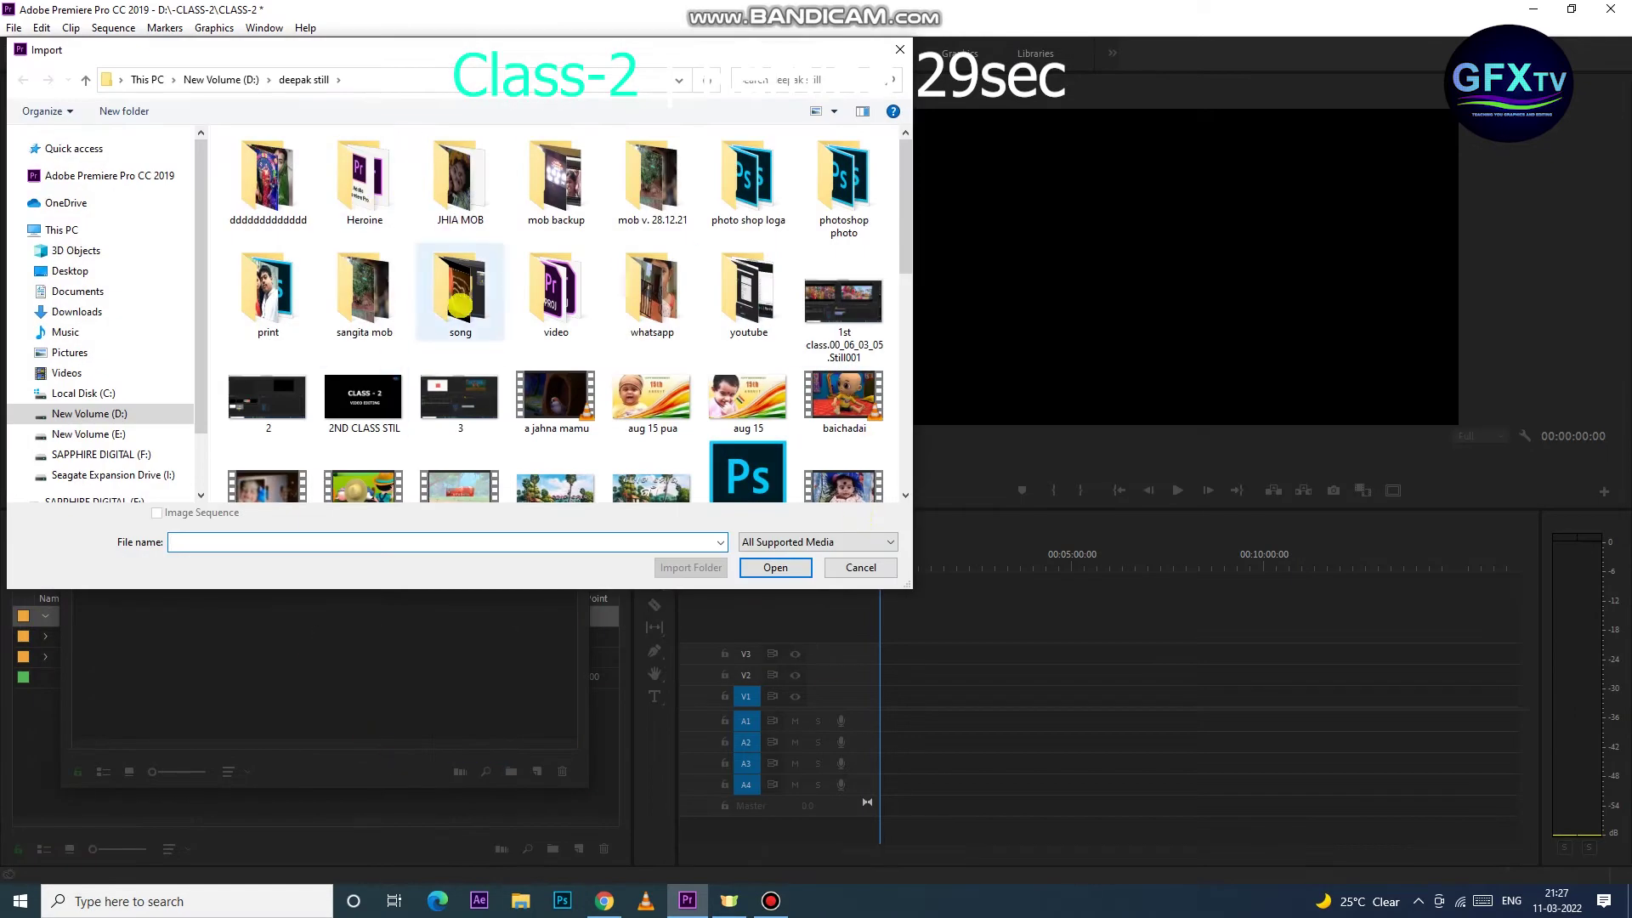
double_click(459, 271)
double_click(365, 161)
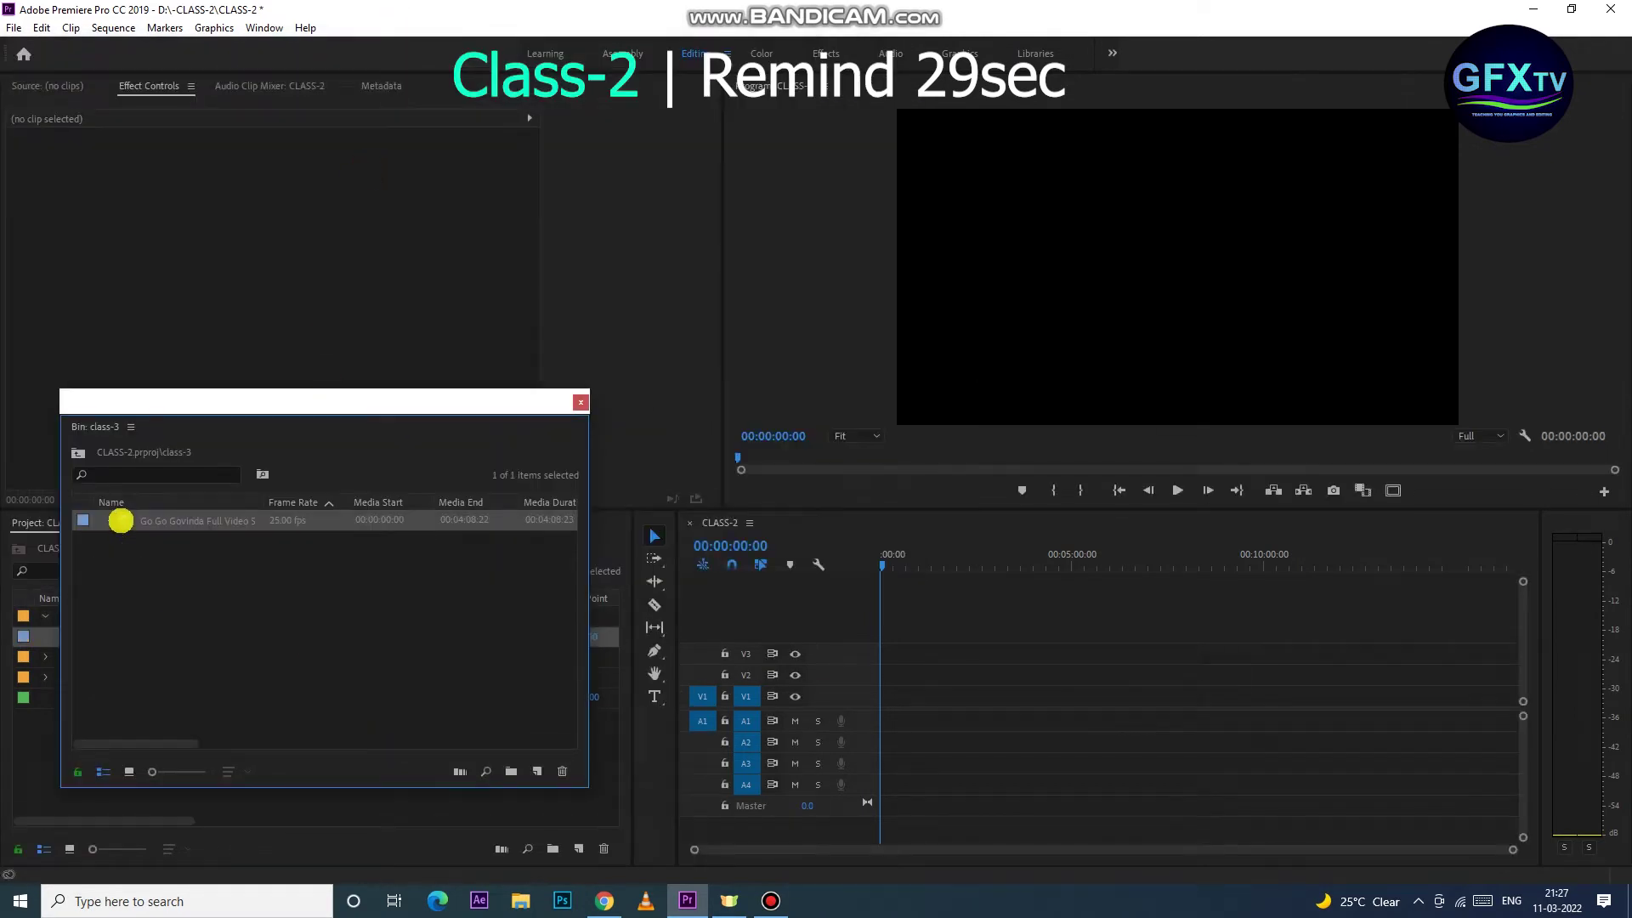
double_click(117, 520)
Mark the source clip In at 00:00:03:01 and Out at 00:01:47:06
drag(389, 401, 355, 528)
click(545, 533)
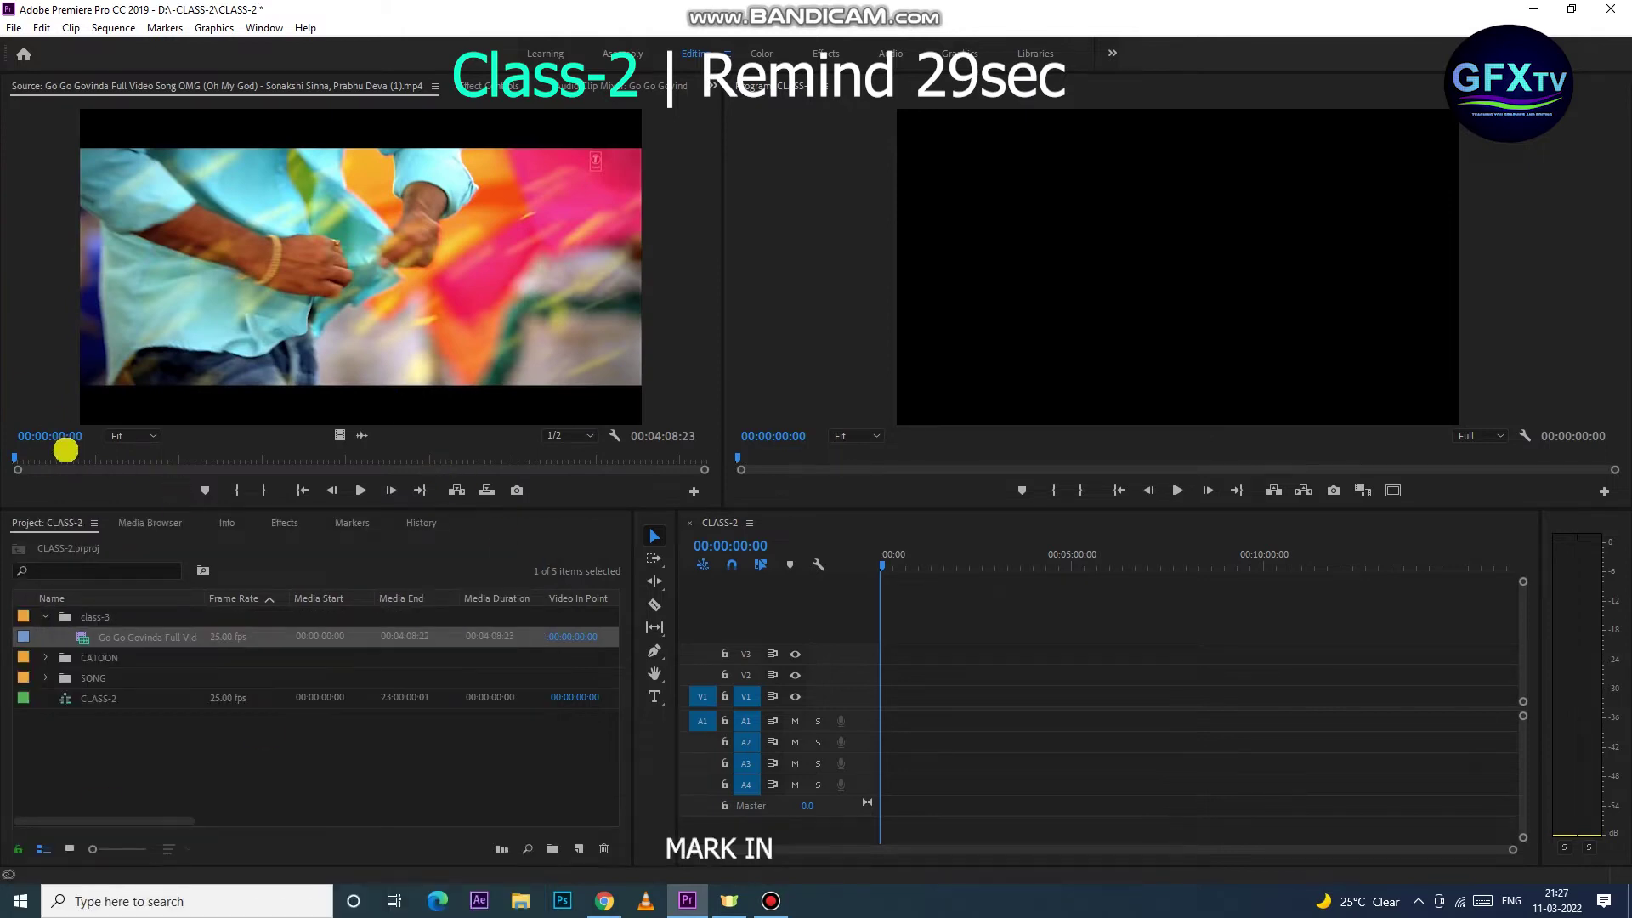
click(23, 456)
click(237, 490)
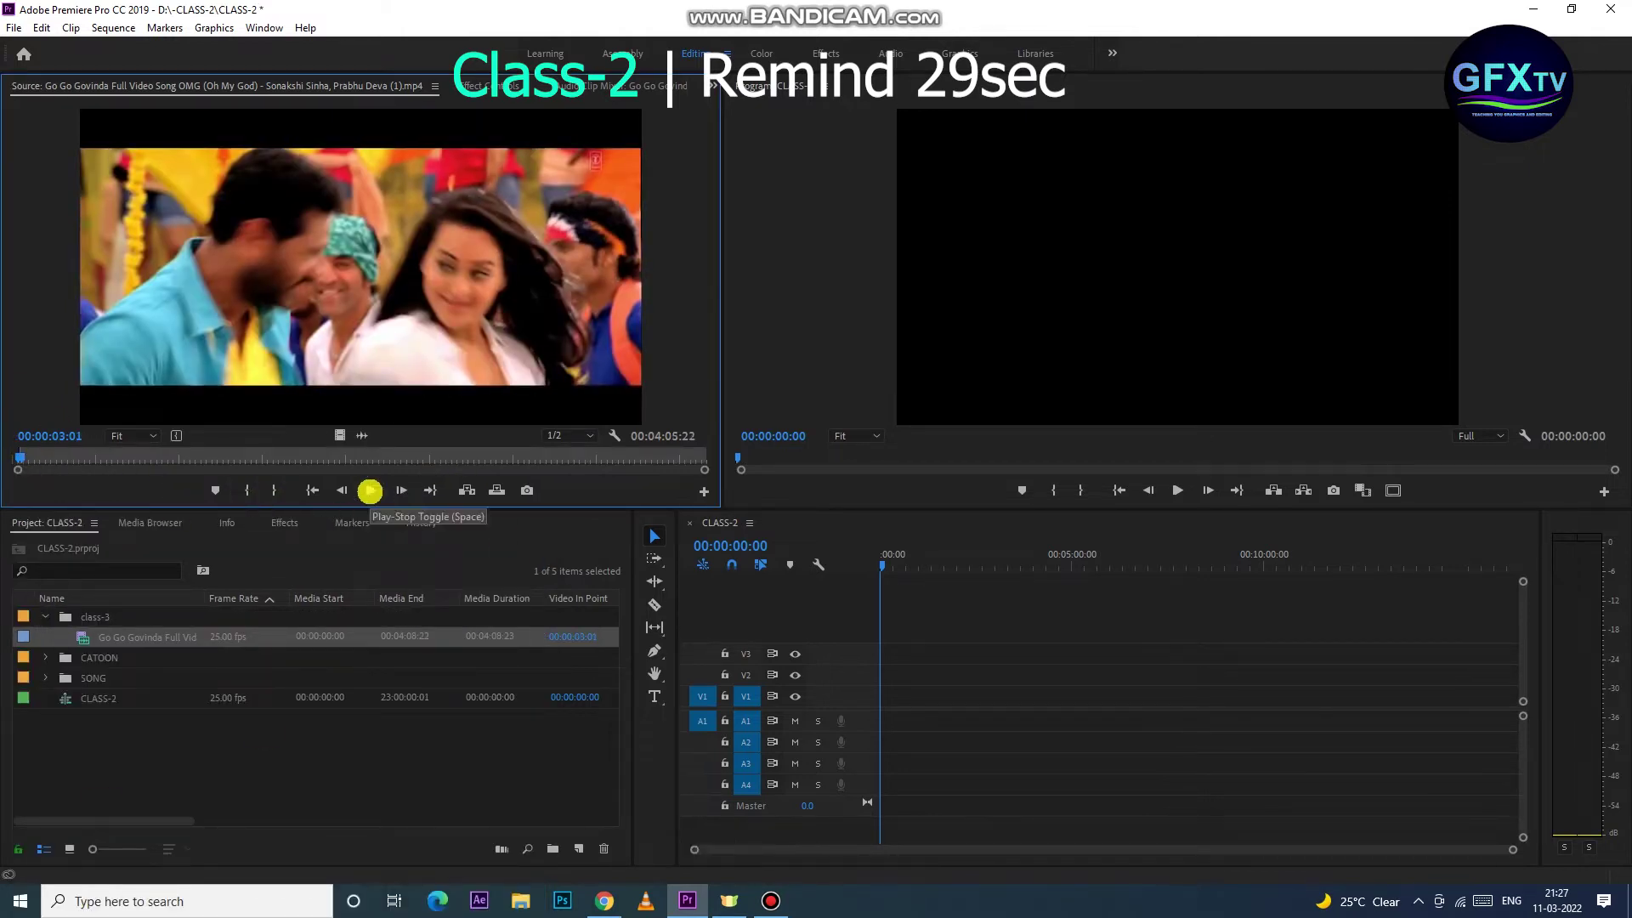
click(361, 490)
drag(47, 458, 299, 464)
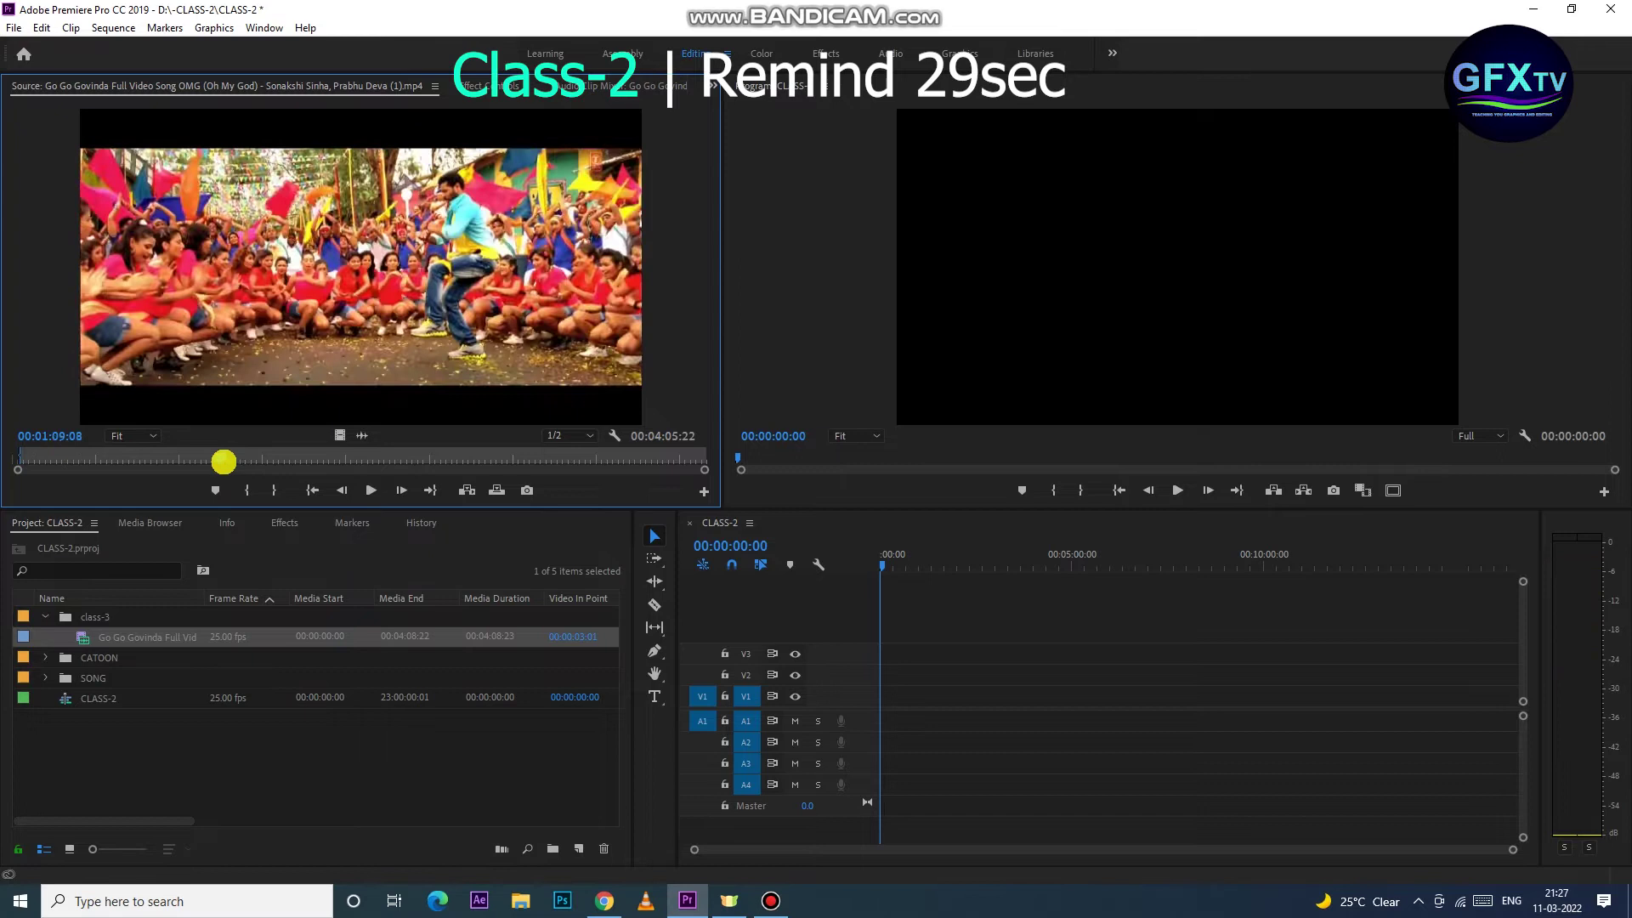
key(o)
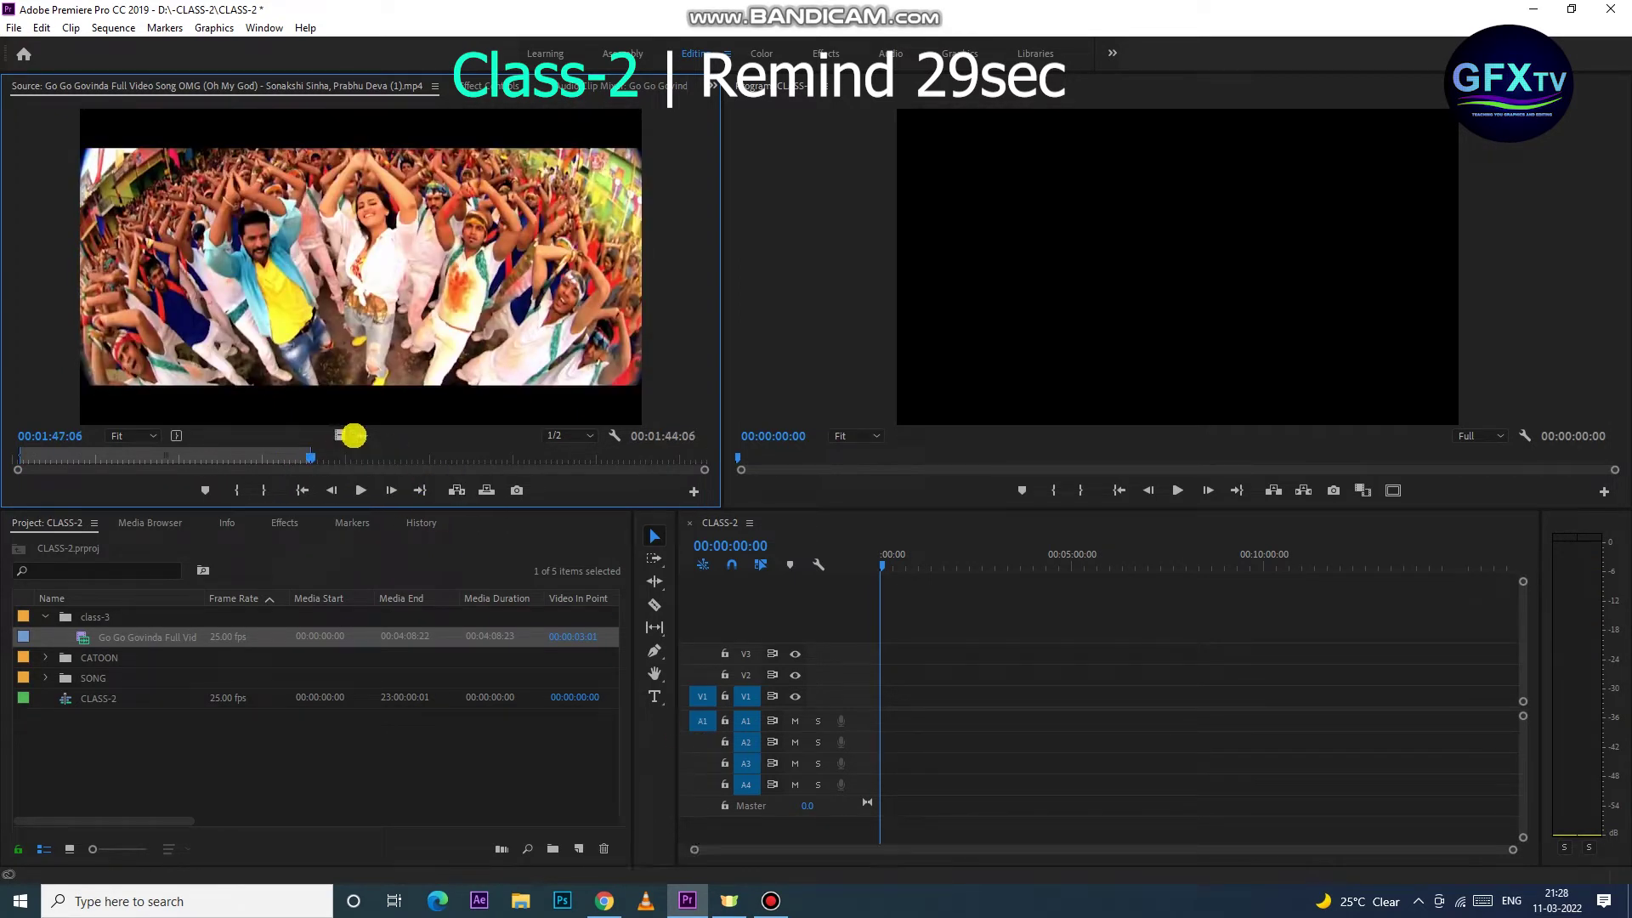
Insert the marked 00:01:44:06 section into CLASS-2 and scale it to frame size
click(456, 491)
click(929, 578)
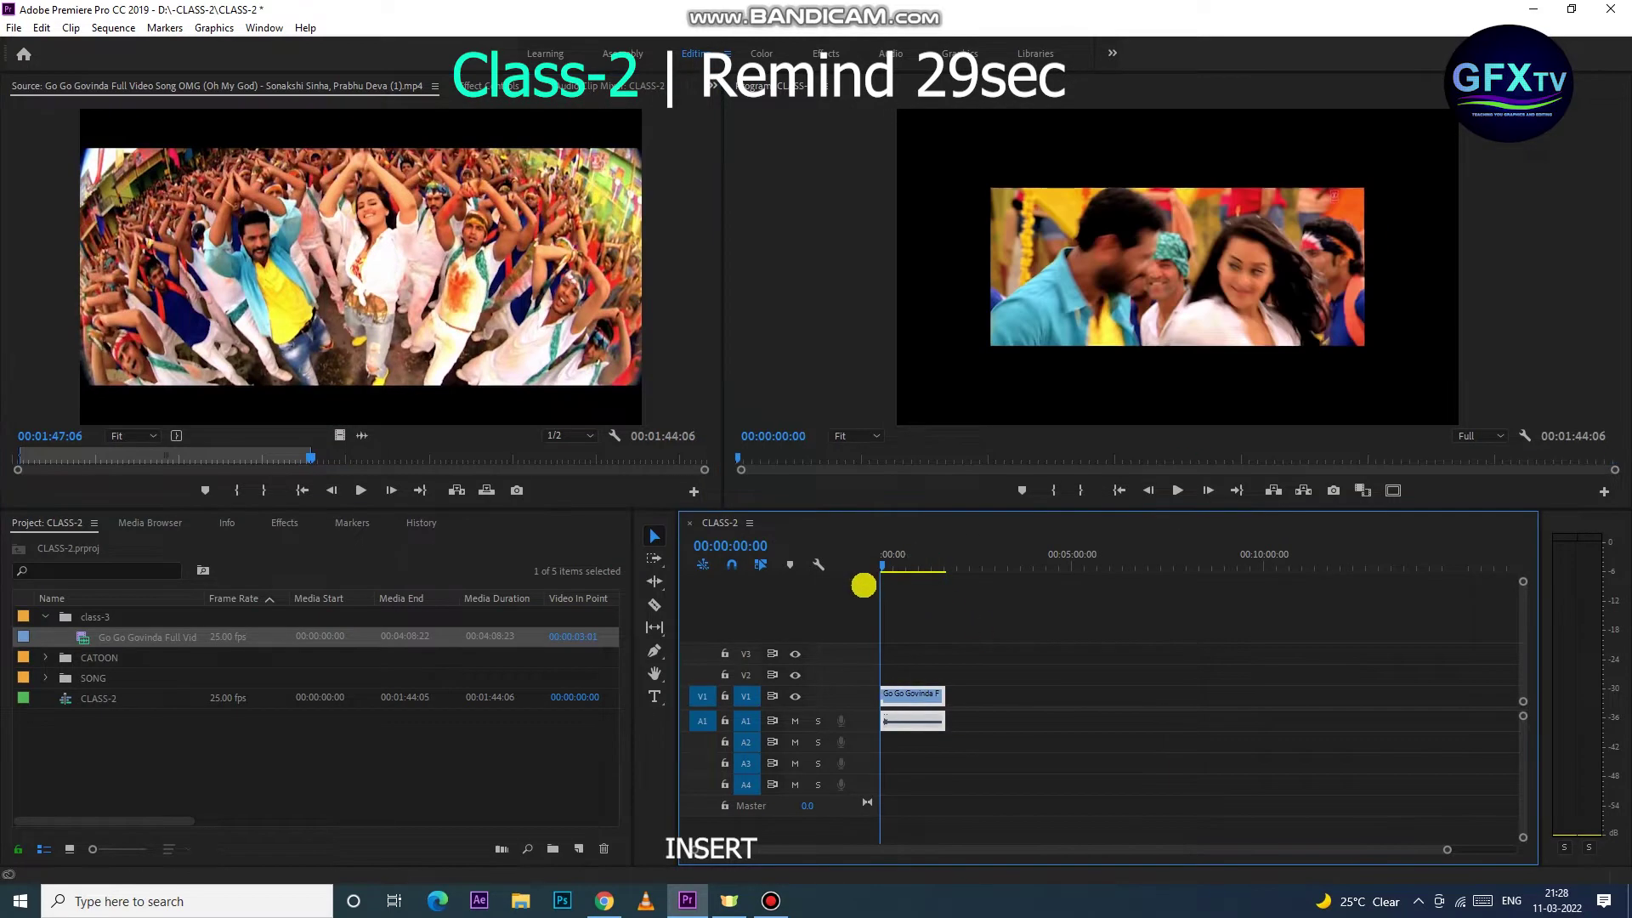
right_click(900, 694)
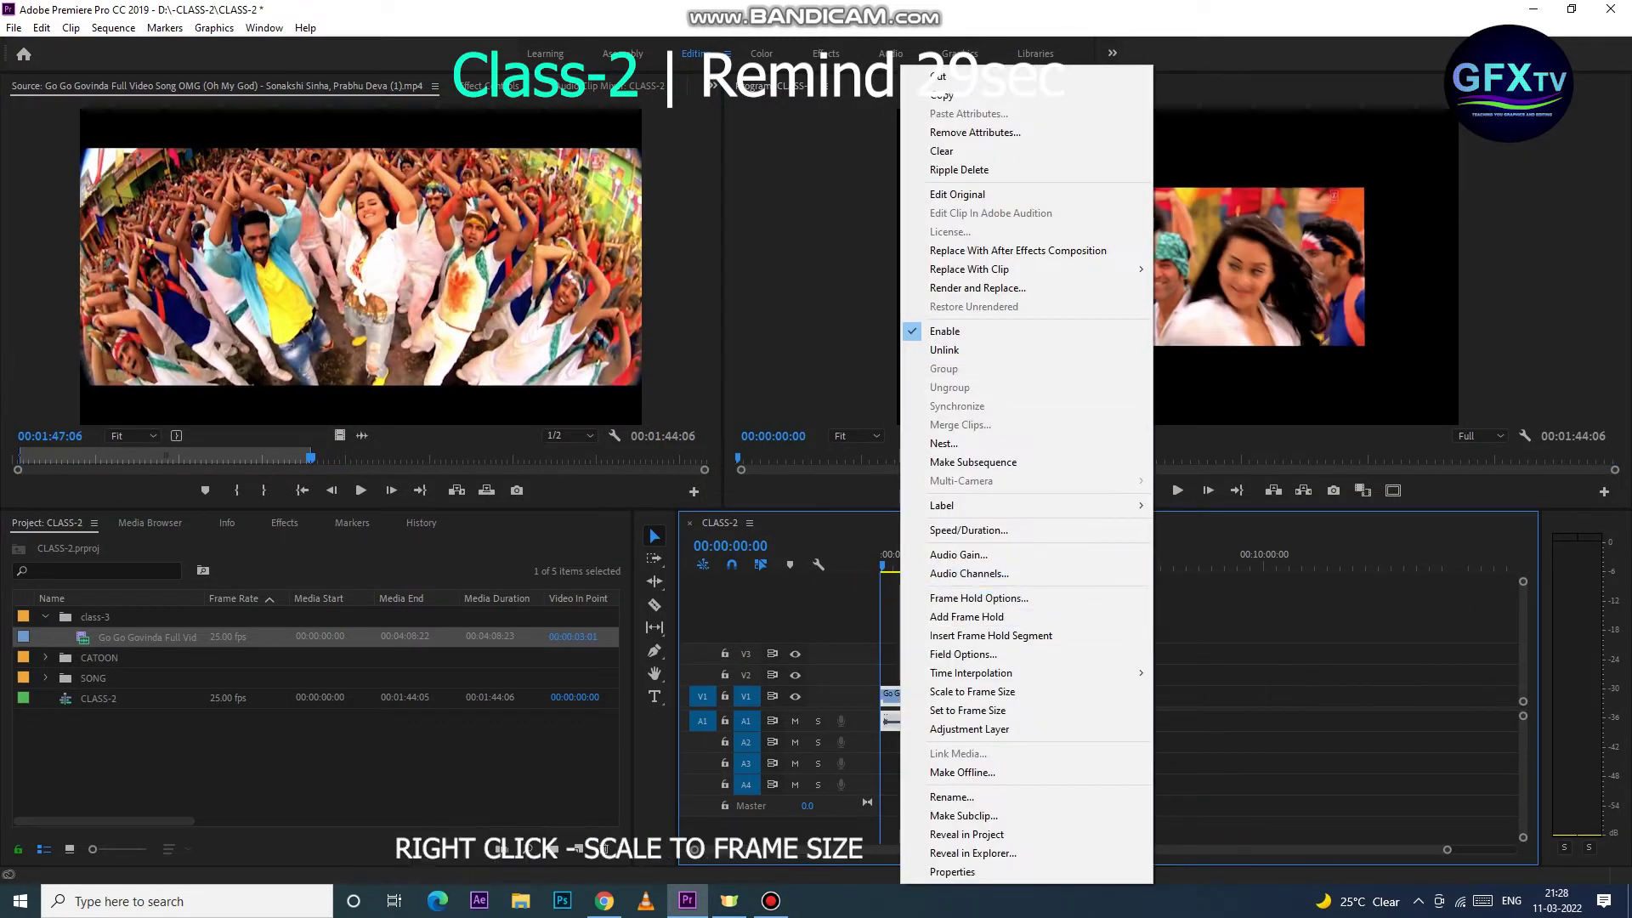
click(903, 709)
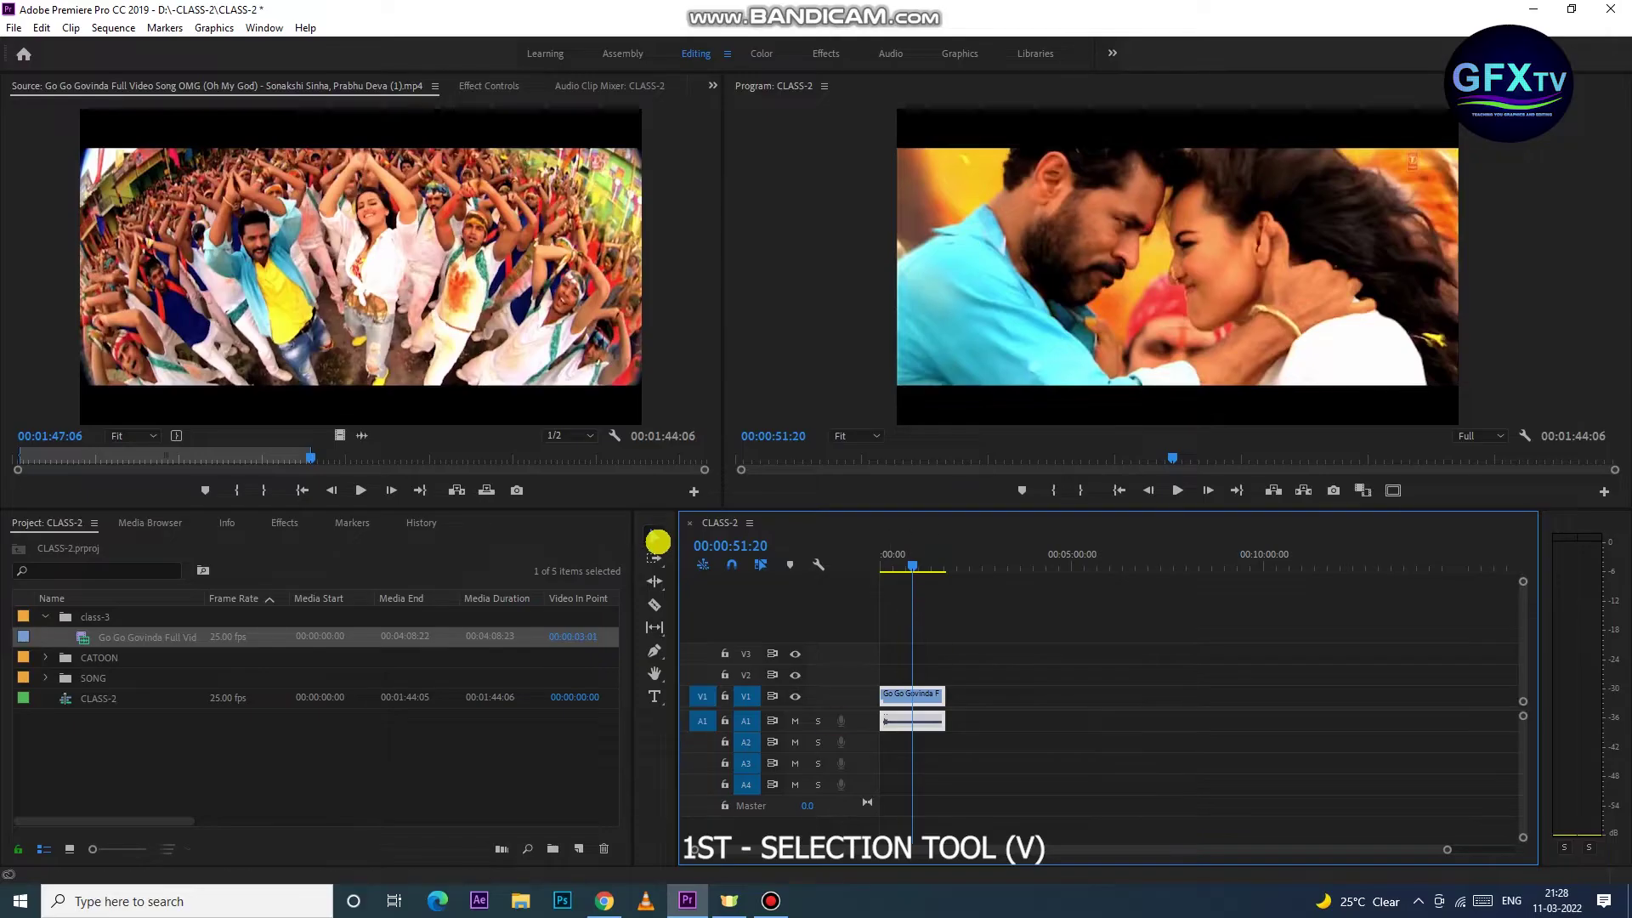
Use the Selection tool to drag the clip to about 00:05:00 and back to the start
click(654, 536)
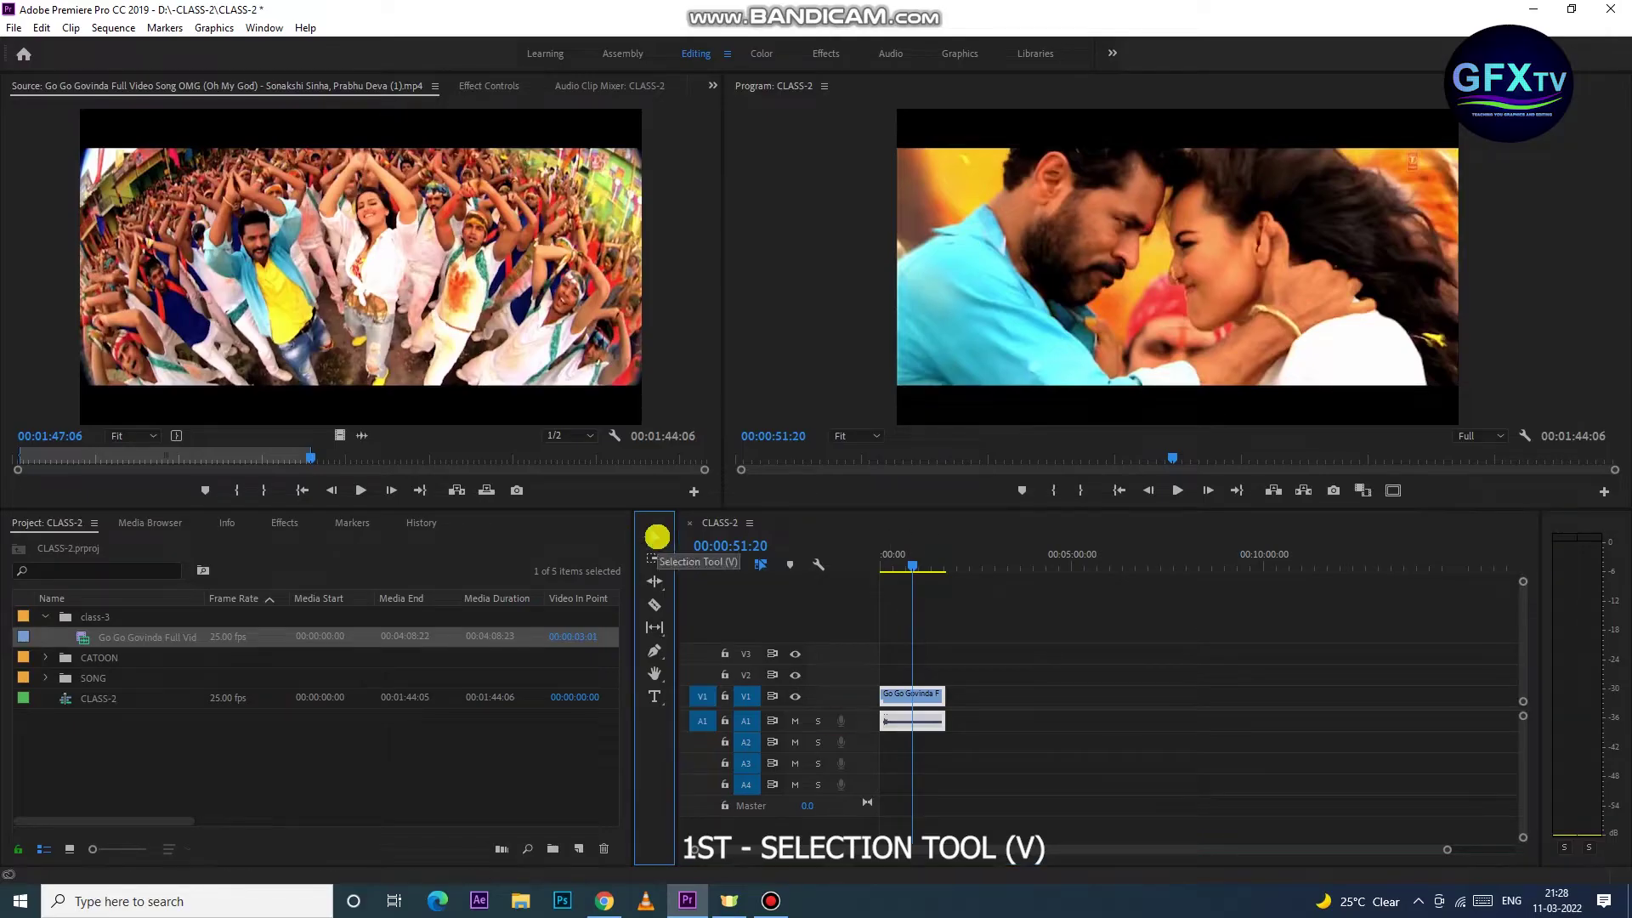
mouse_move(904, 700)
mouse_down()
mouse_move(1067, 700)
mouse_move(925, 696)
mouse_up()
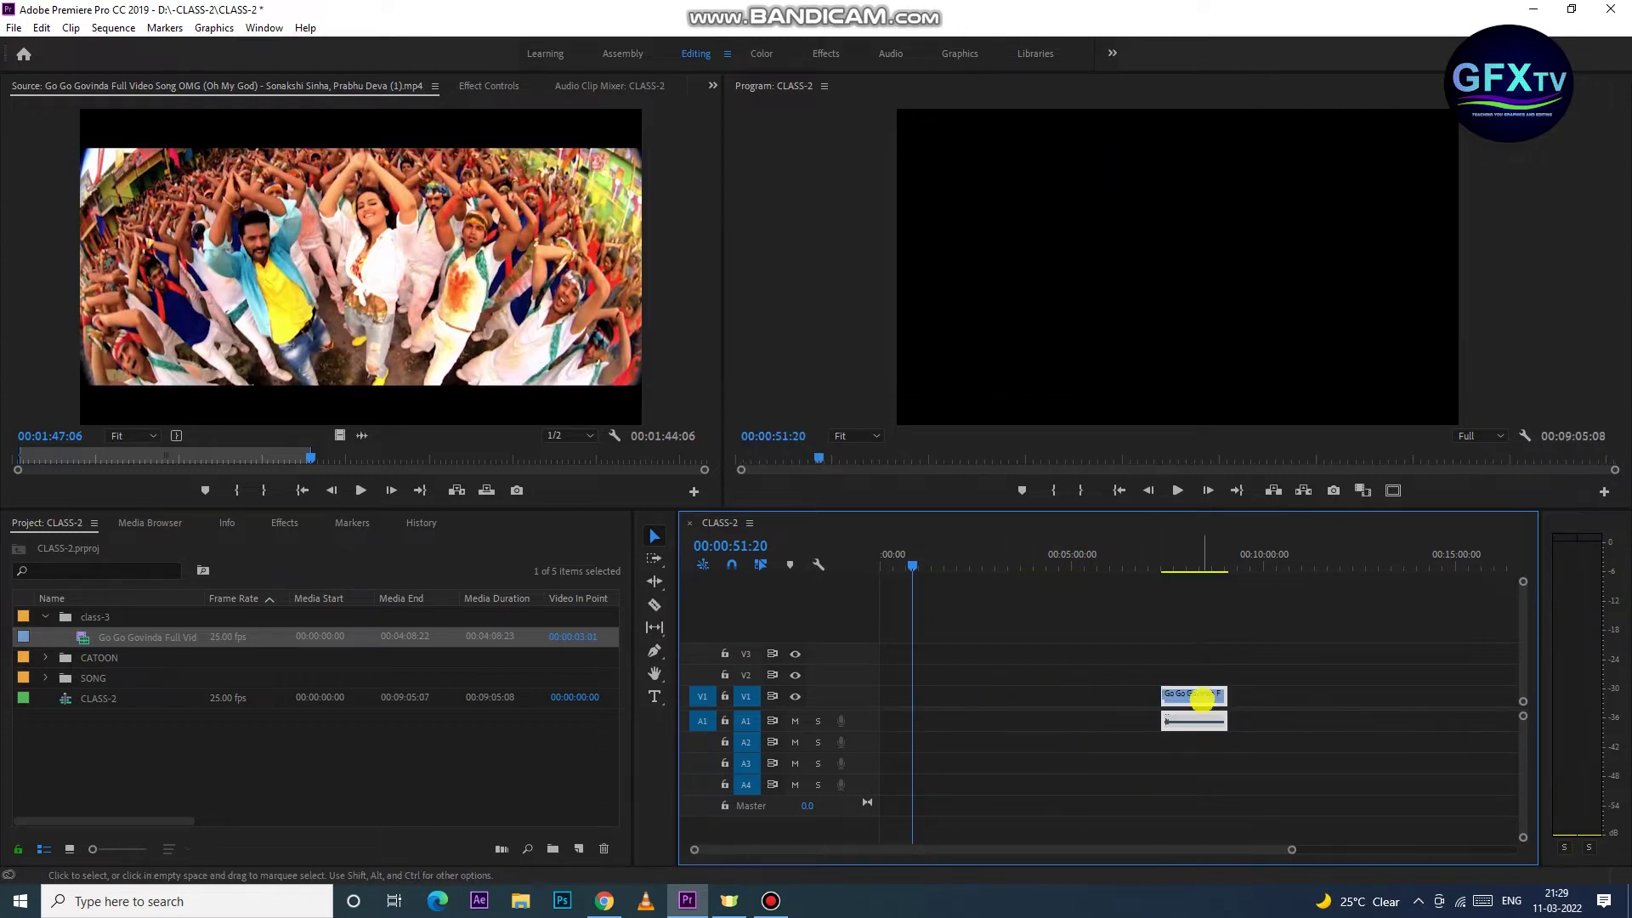
click(366, 460)
Mark a new source section and insert the 00:00:37:23 piece after the first clip
click(237, 490)
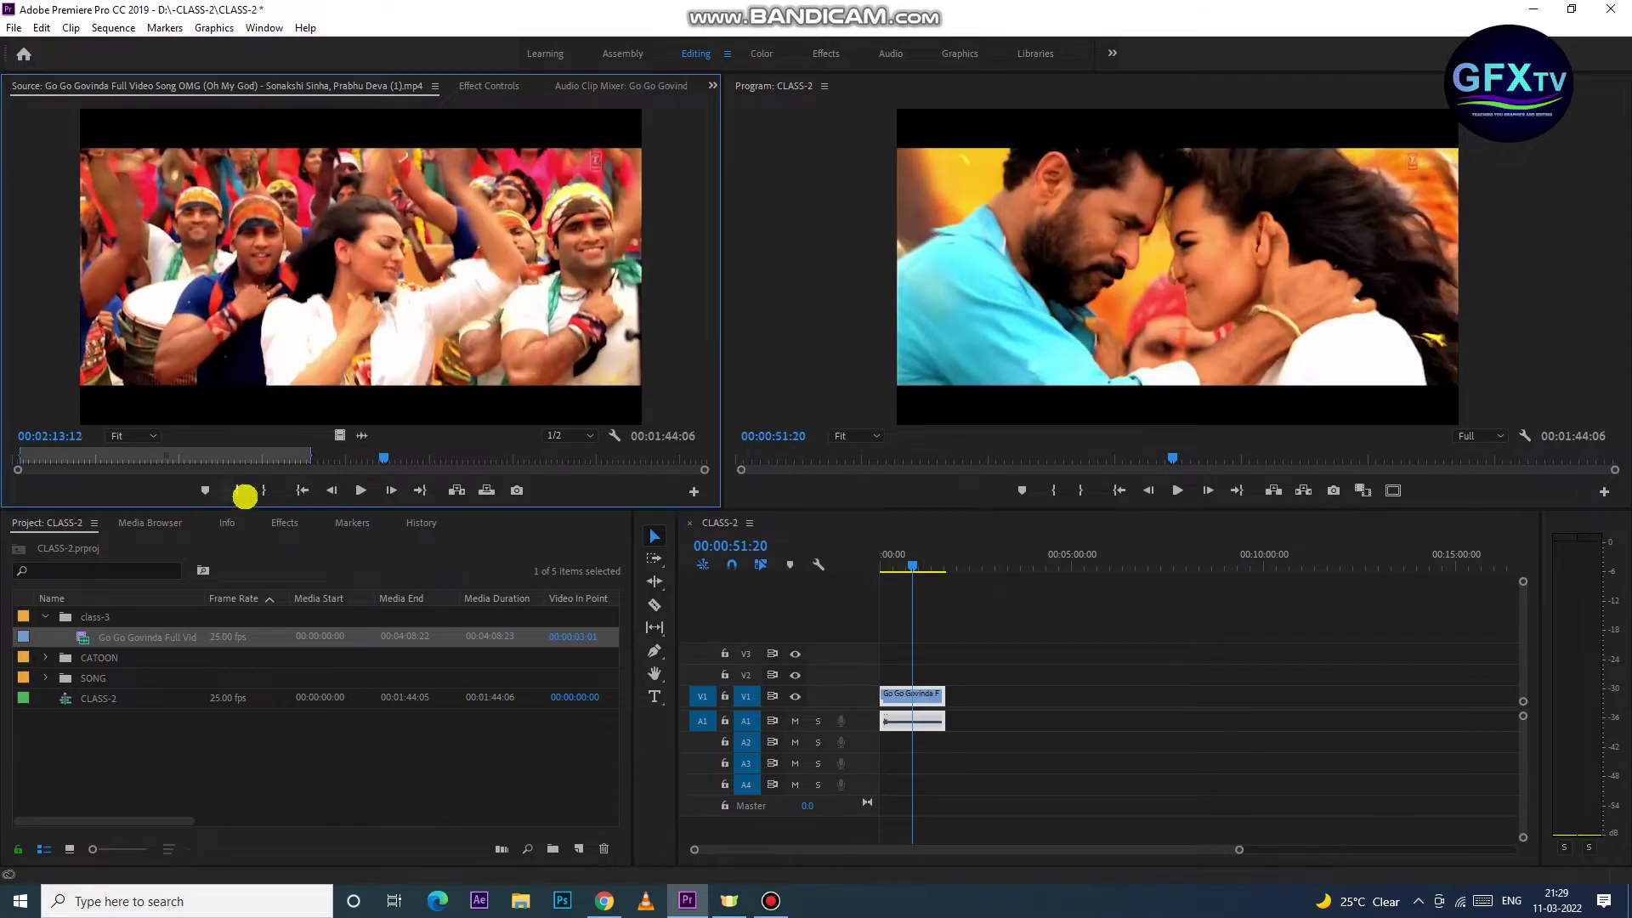
drag(400, 456, 489, 457)
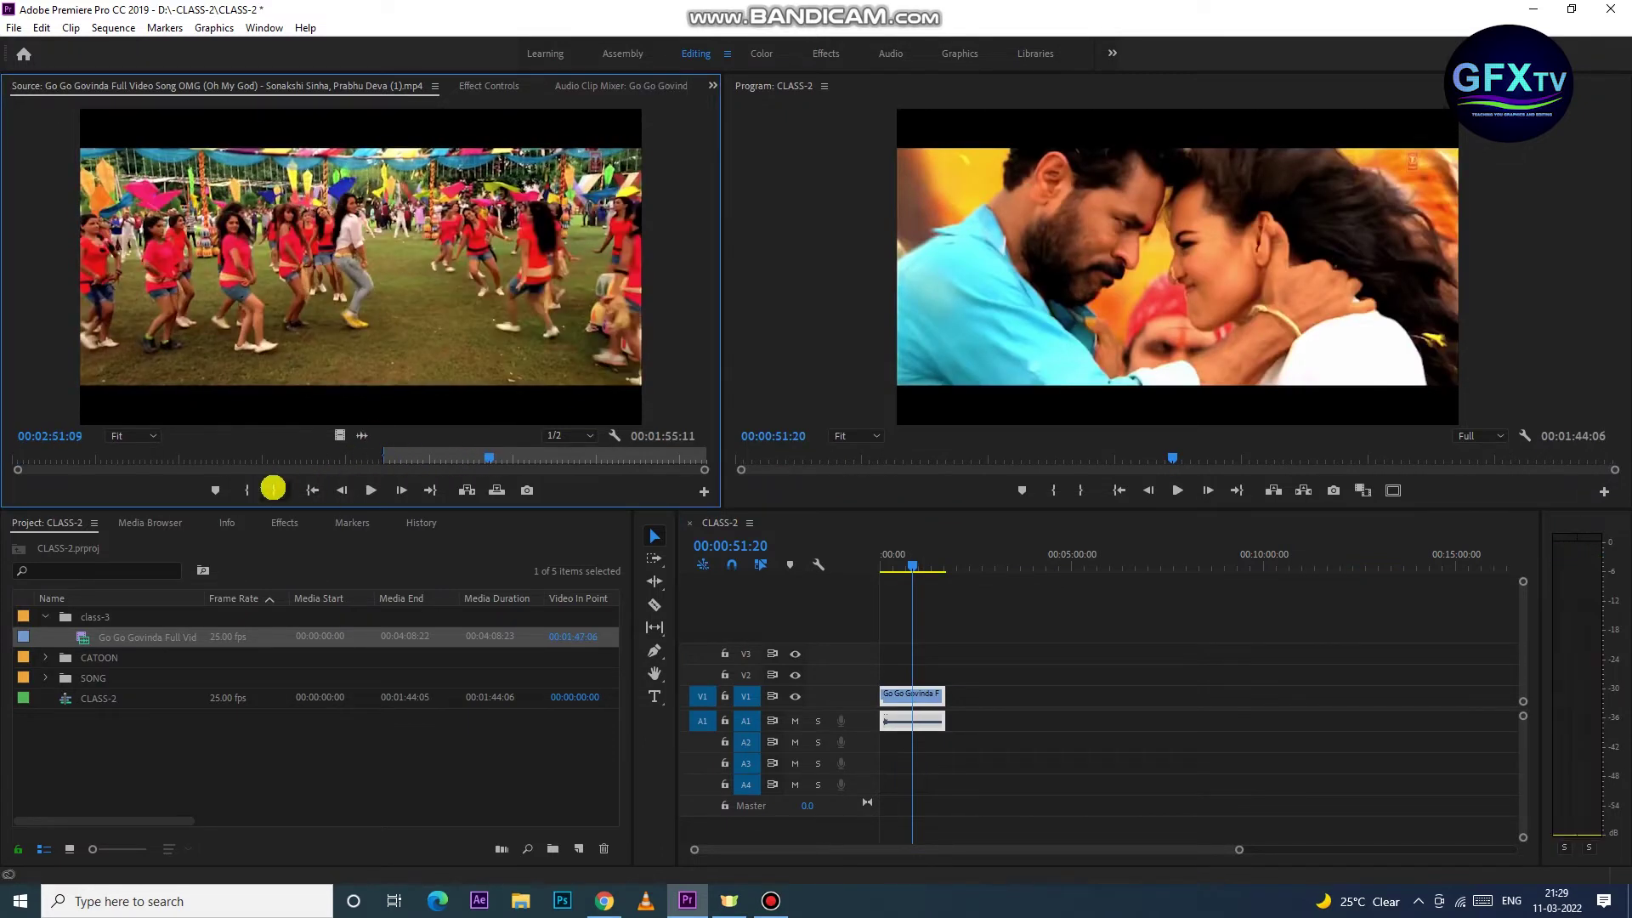
click(274, 490)
click(967, 561)
click(467, 491)
drag(975, 691, 939, 699)
drag(1031, 649, 929, 700)
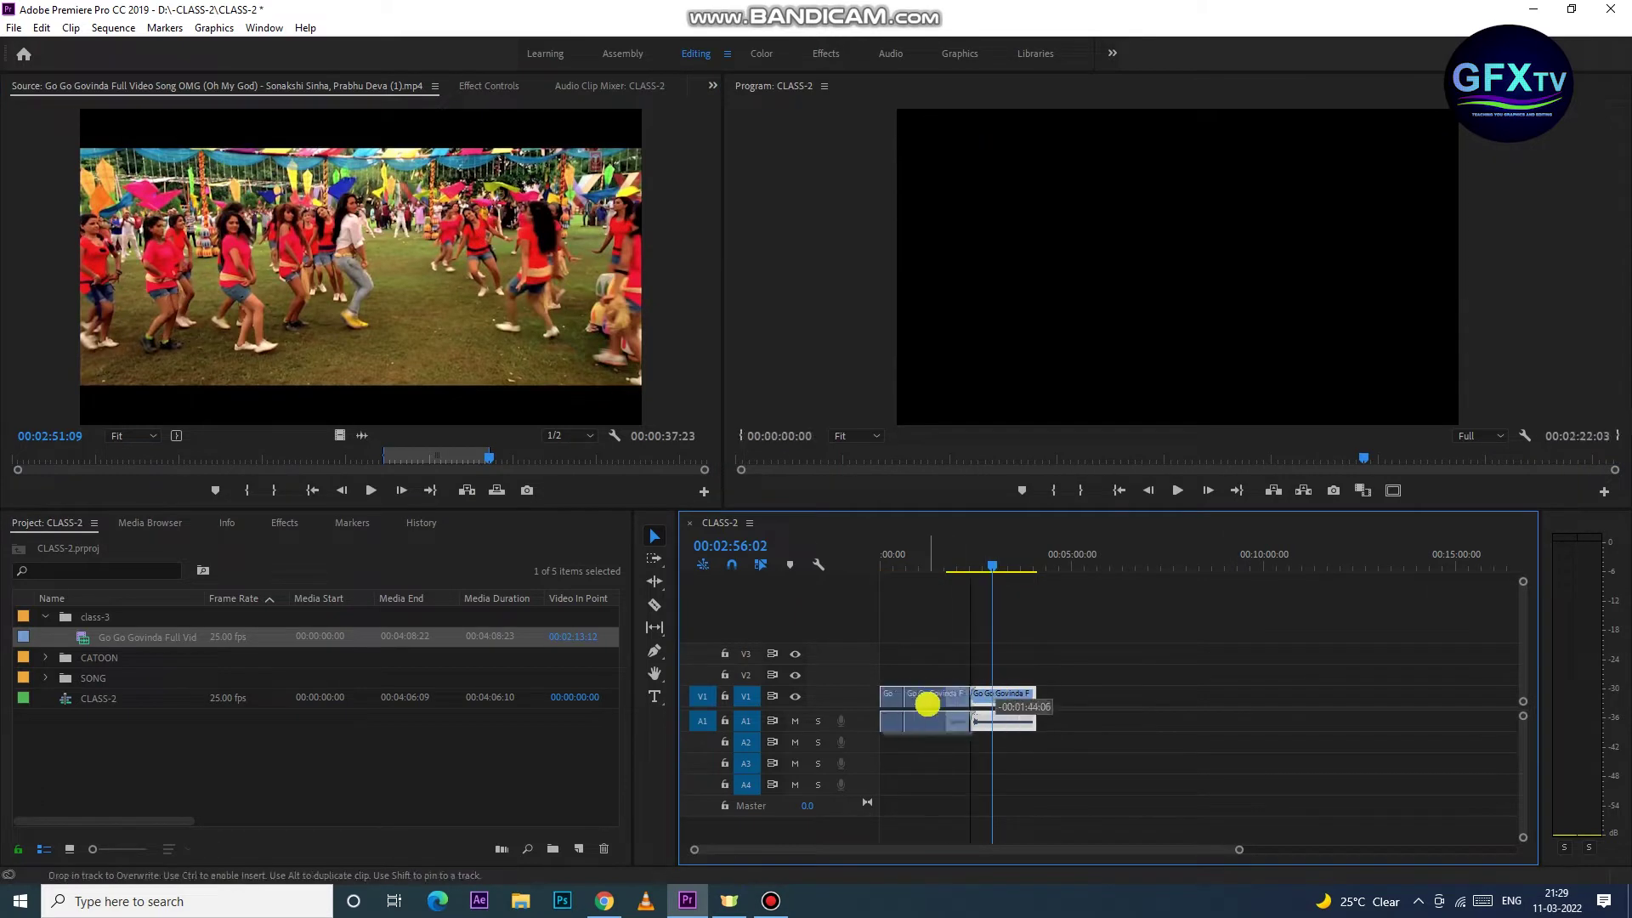
With the Track Select Forward tool, shift the clips right, then pack them back at the sequence start
click(655, 554)
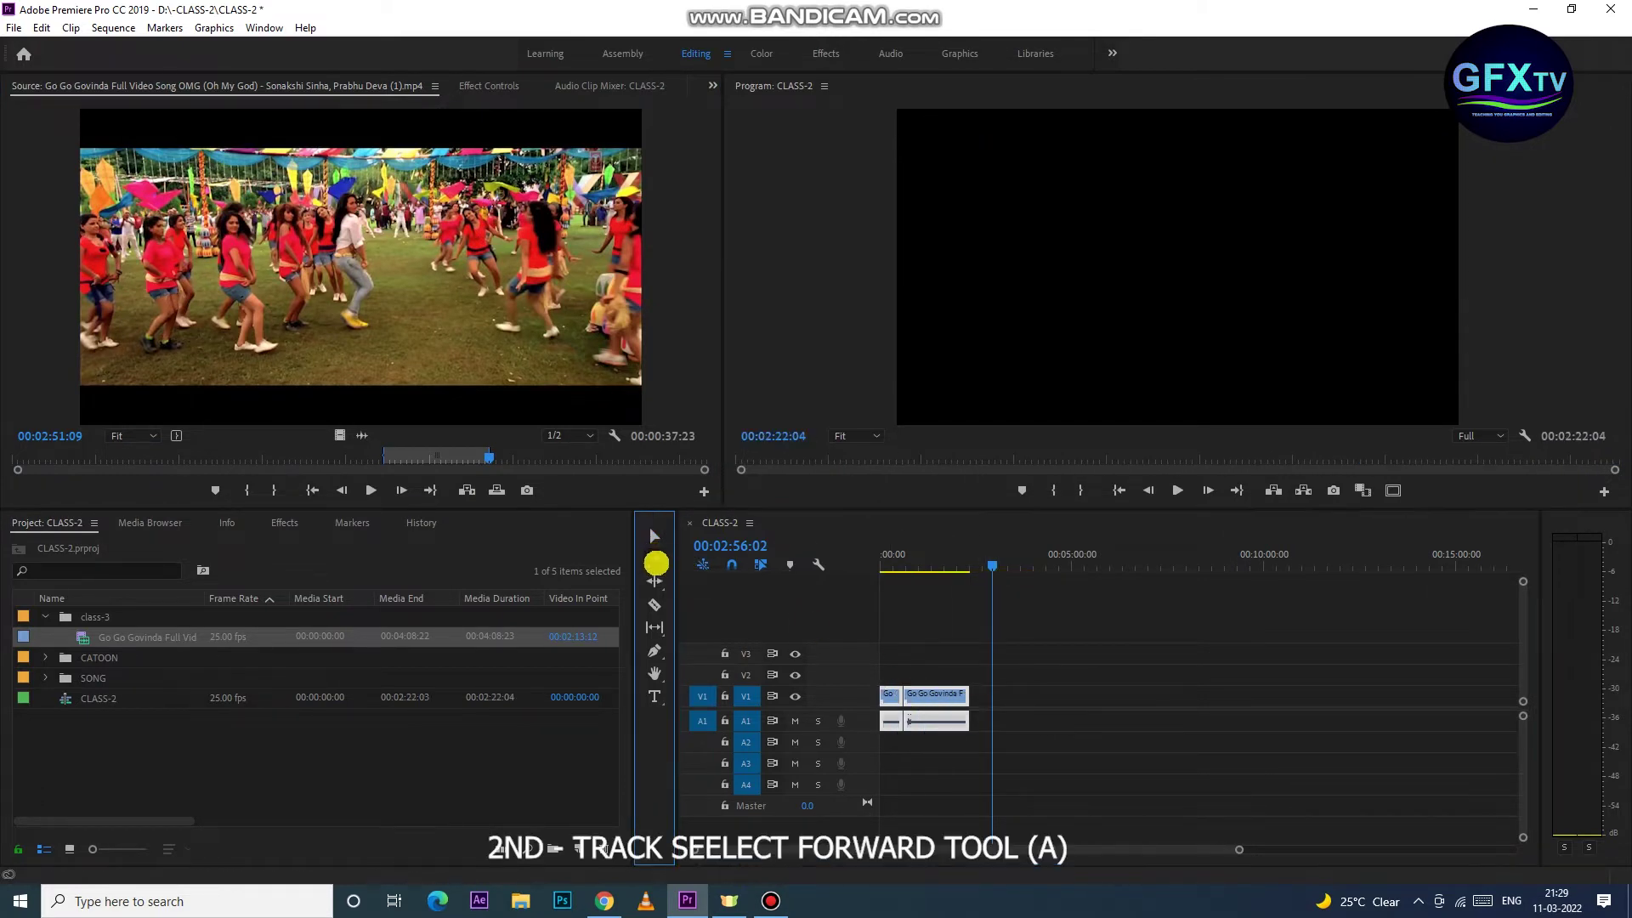
drag(940, 693, 1104, 693)
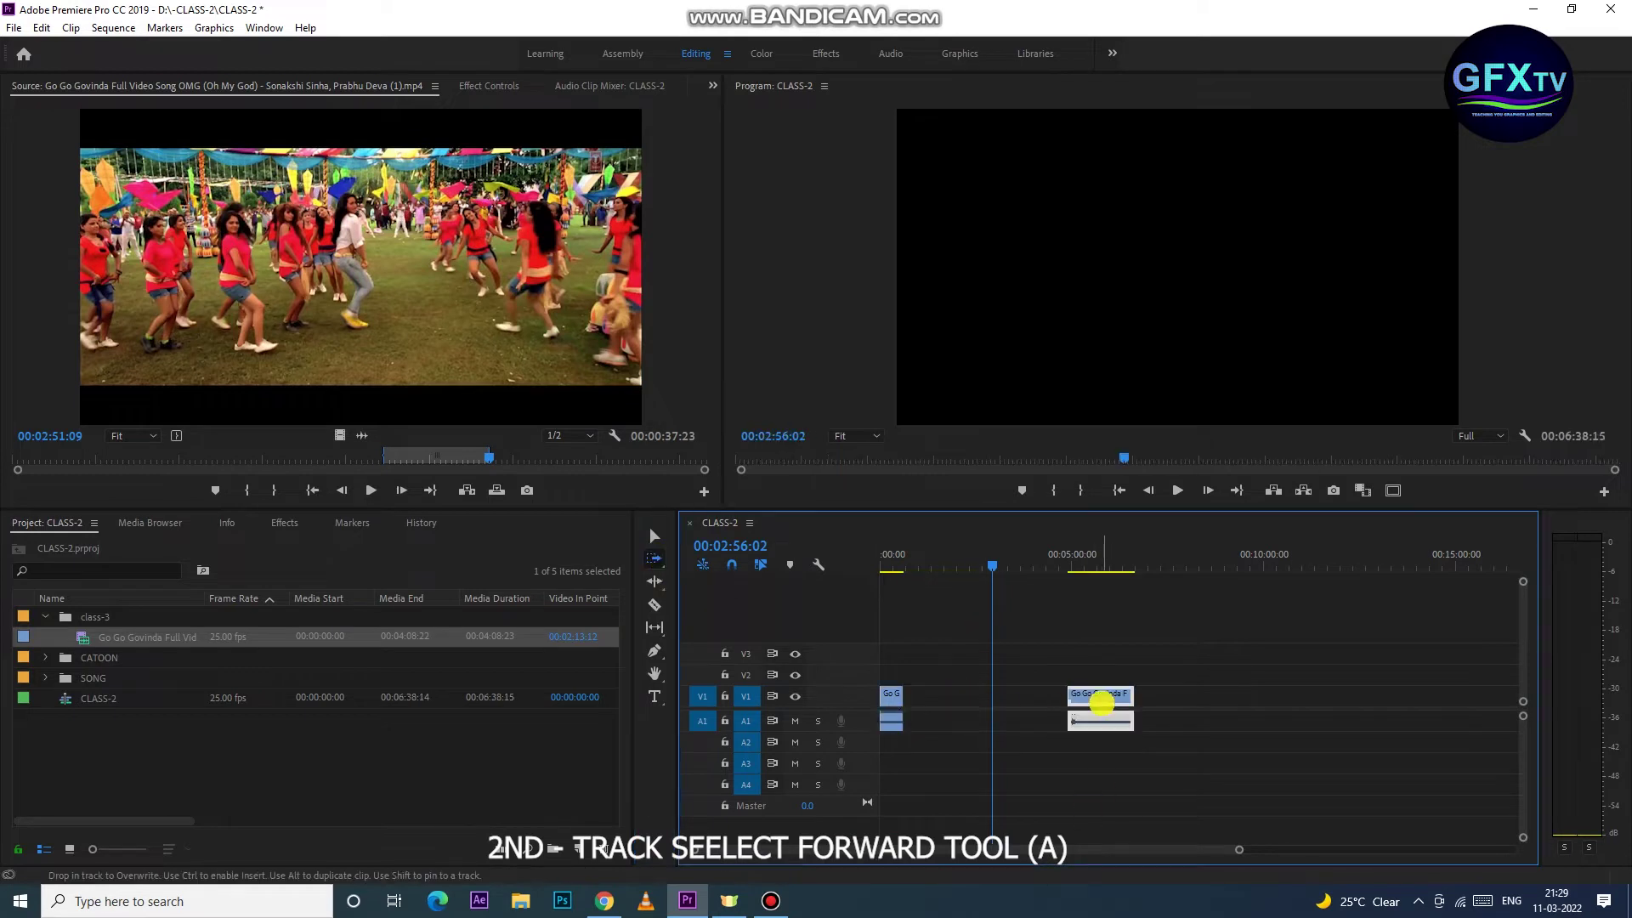
drag(888, 692, 1413, 696)
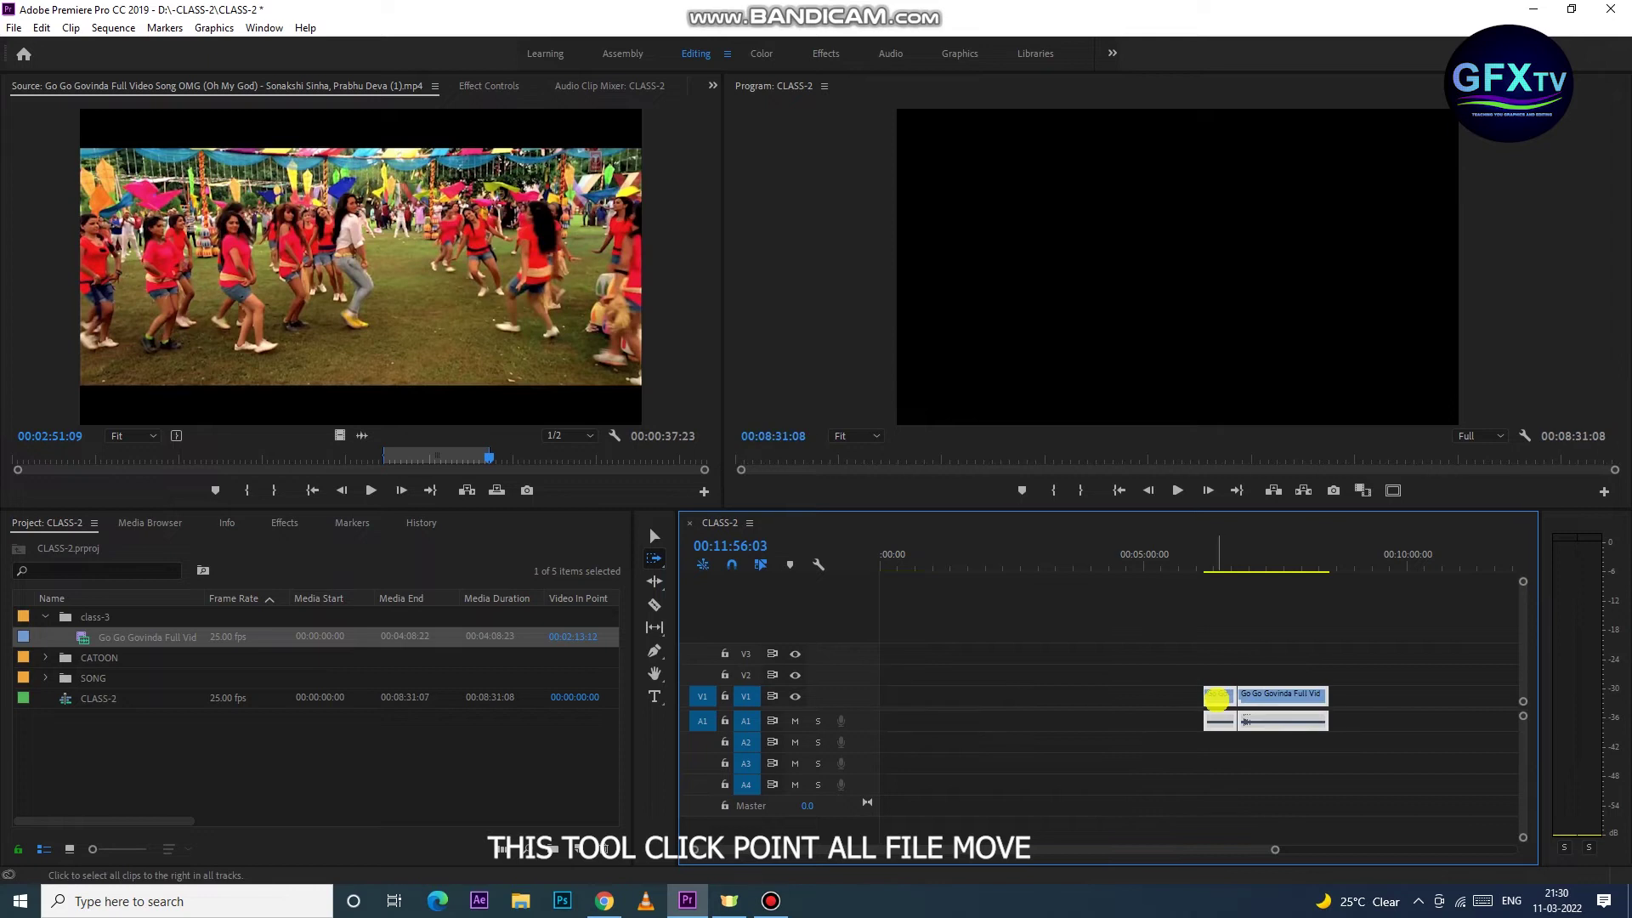
mouse_move(1412, 695)
mouse_down()
mouse_move(1102, 676)
mouse_move(903, 685)
mouse_up()
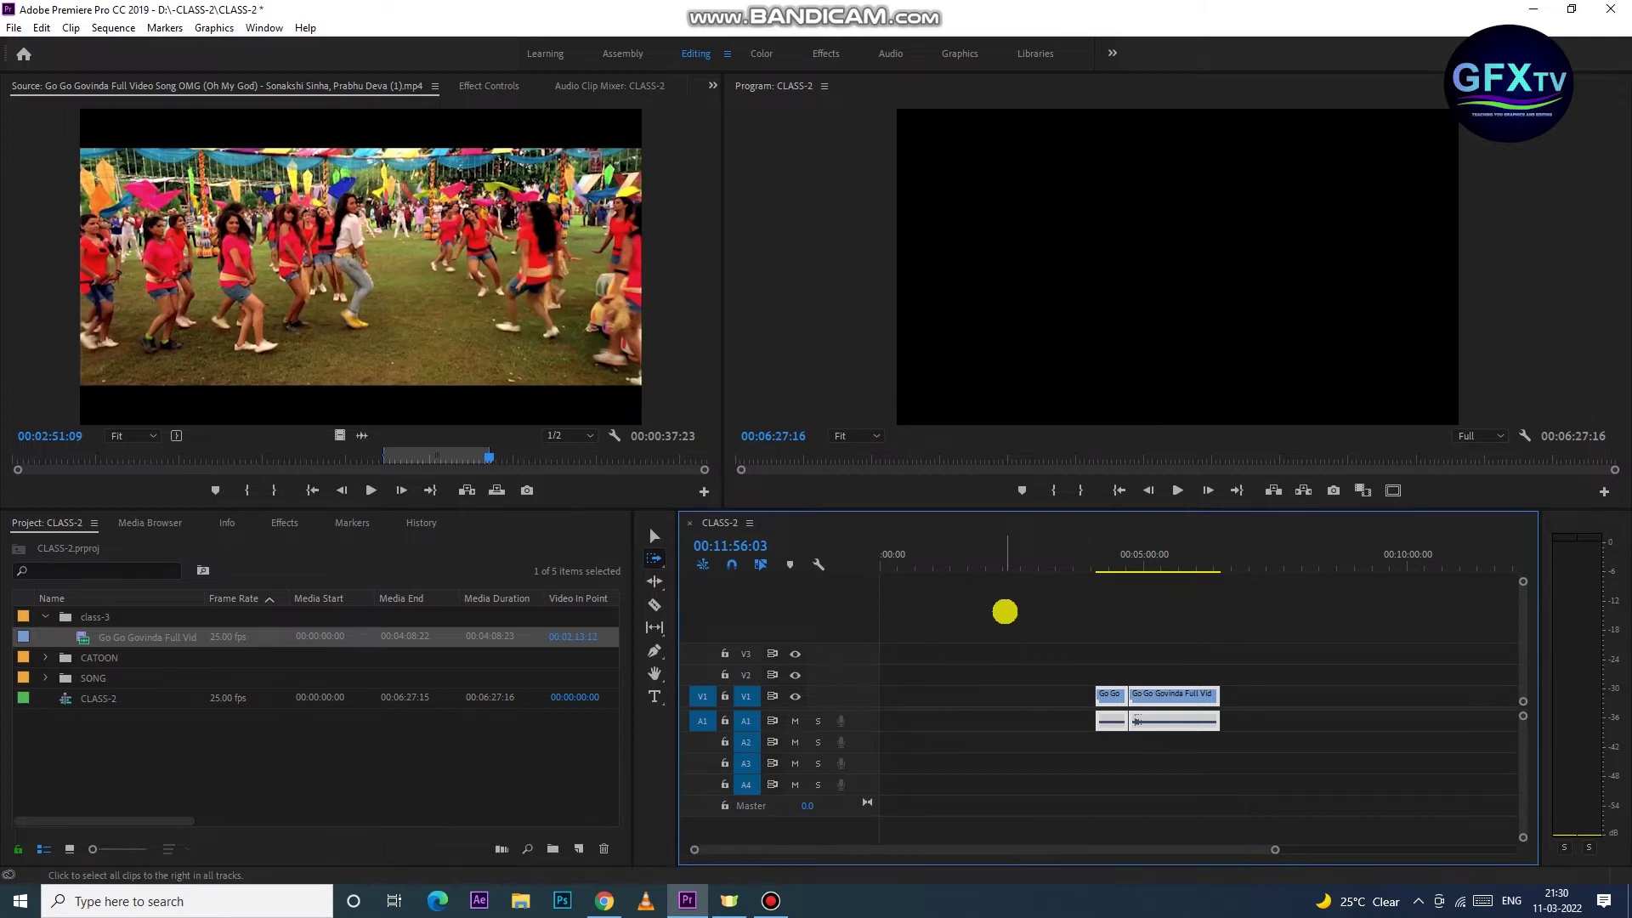
click(999, 616)
drag(1099, 688, 884, 693)
Ripple-trim the last clip's edge to lengthen the sequence to 00:05:46:20 and play it back
key(b)
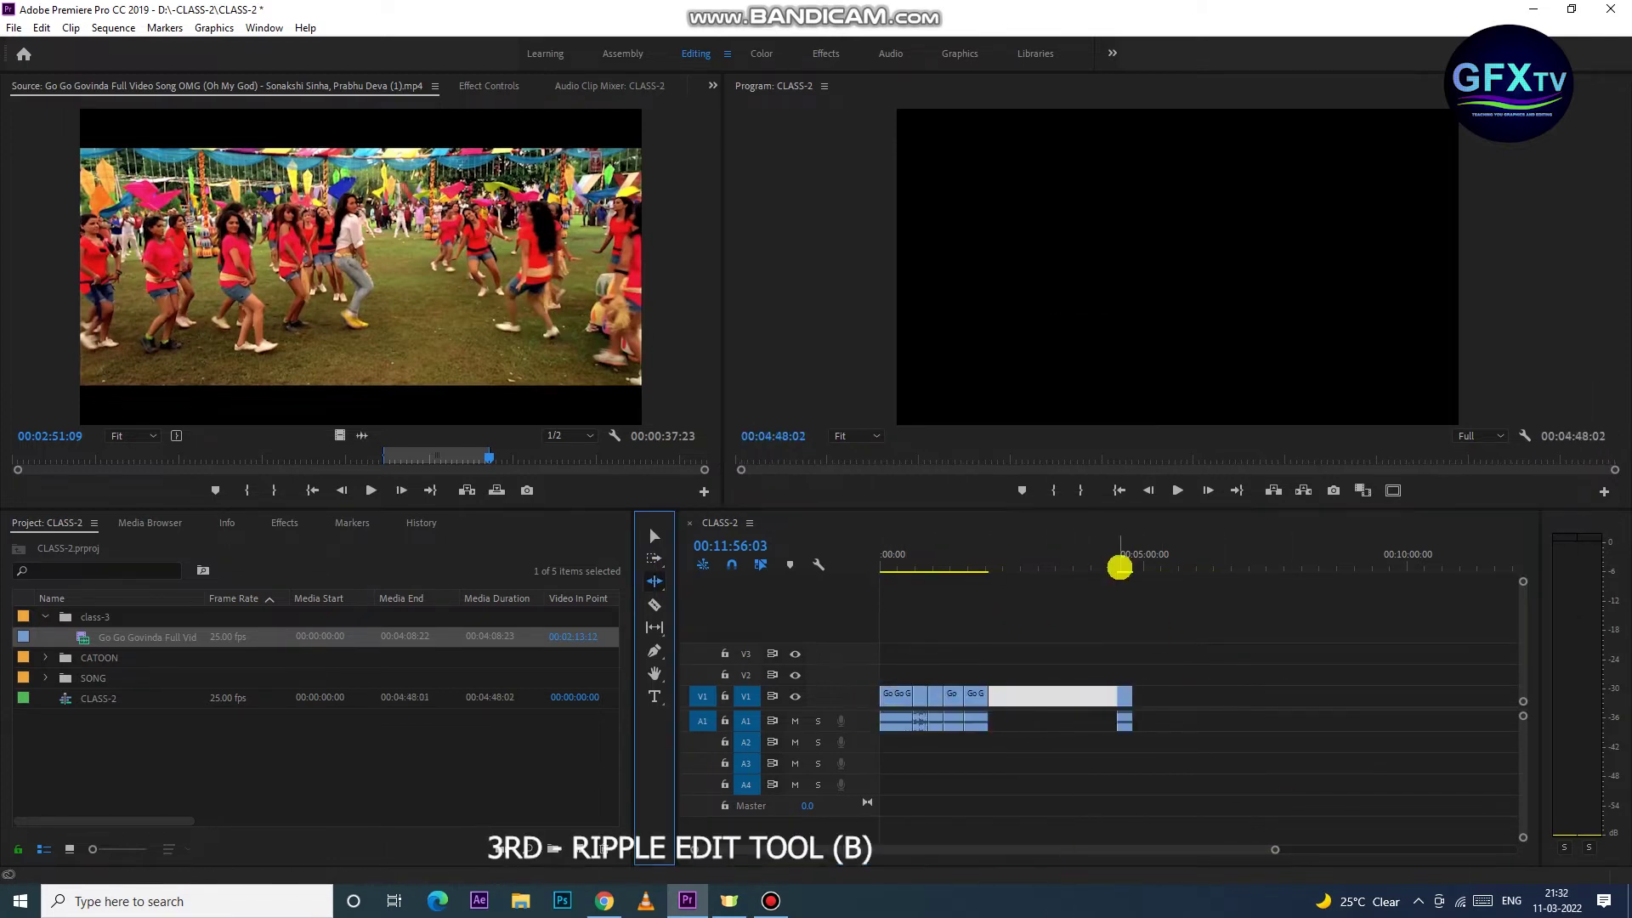
click(1120, 564)
key(equal)
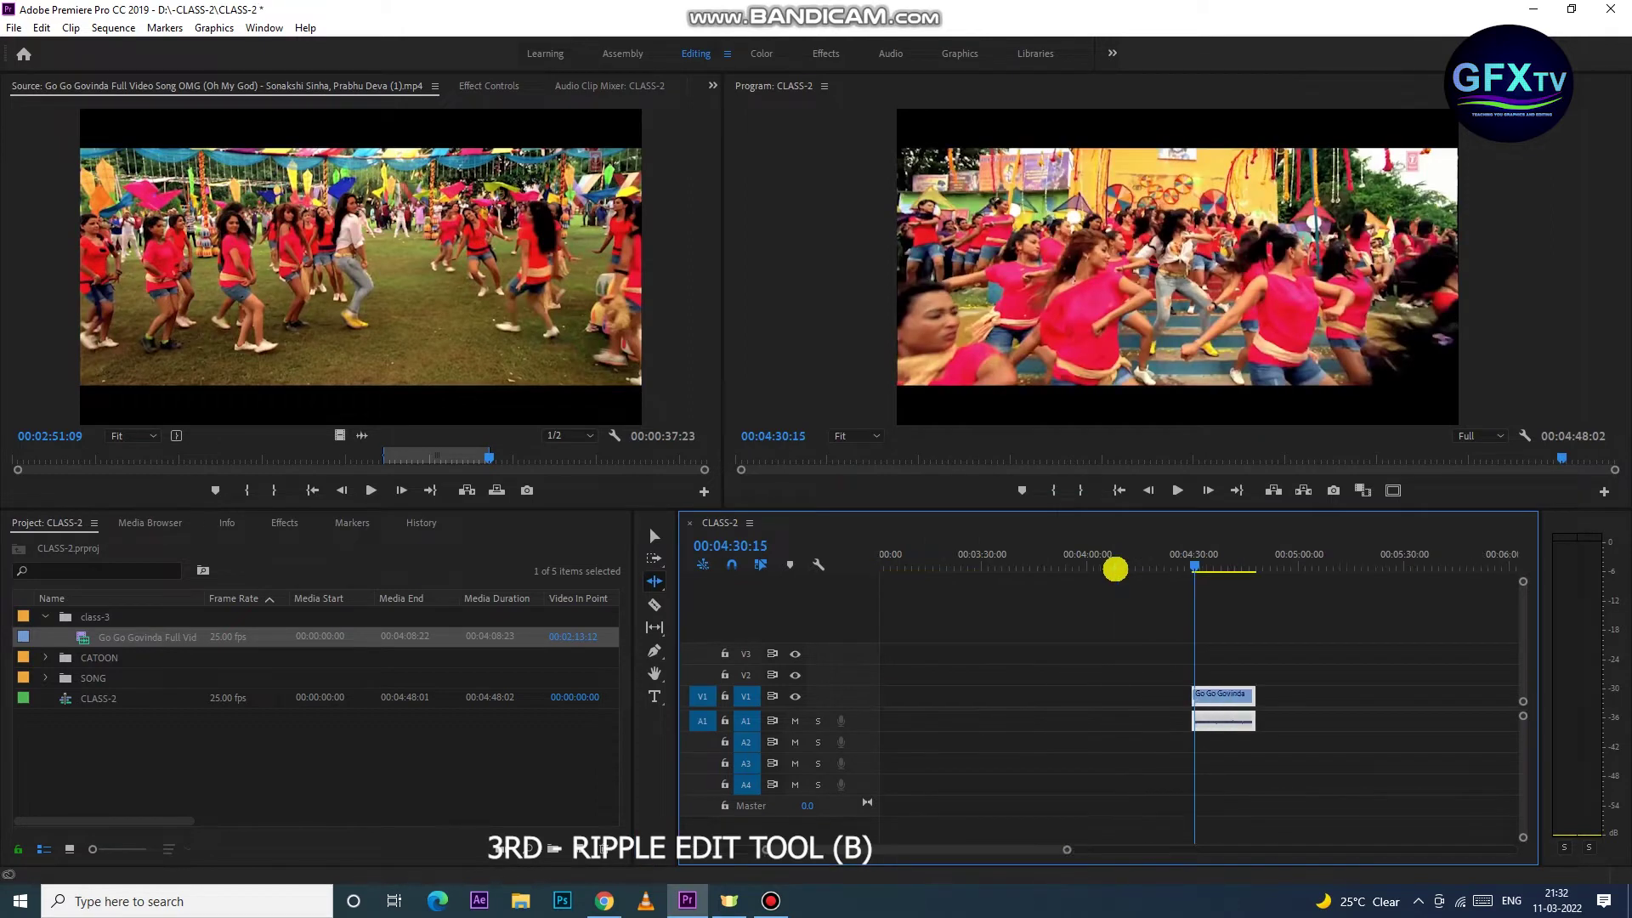
key(space)
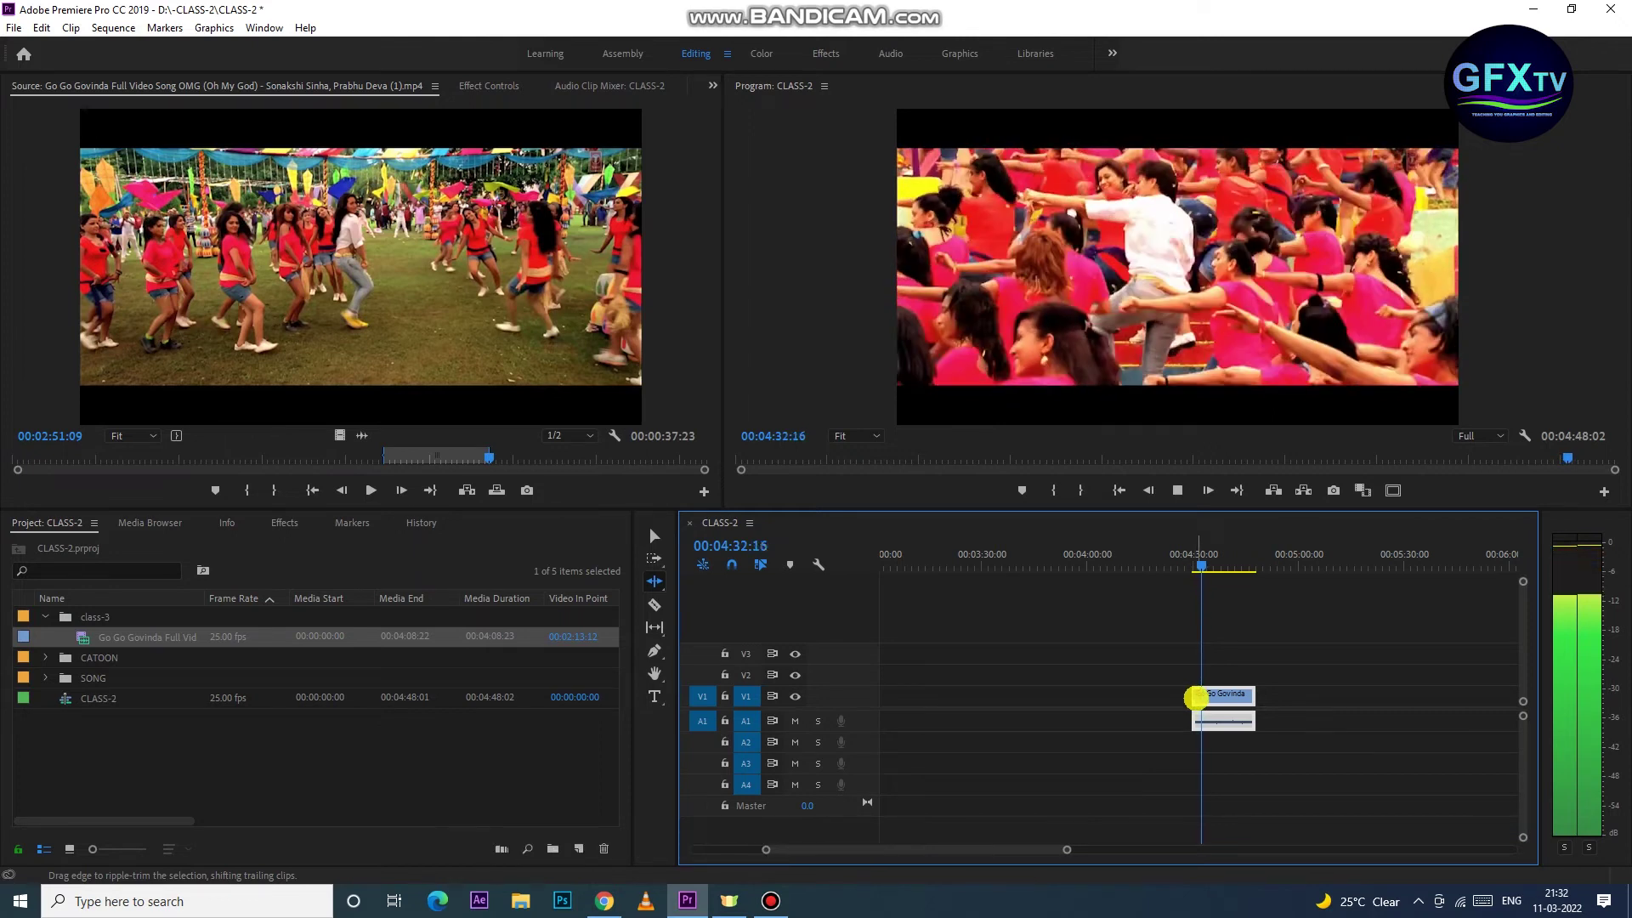
drag(1196, 698, 991, 699)
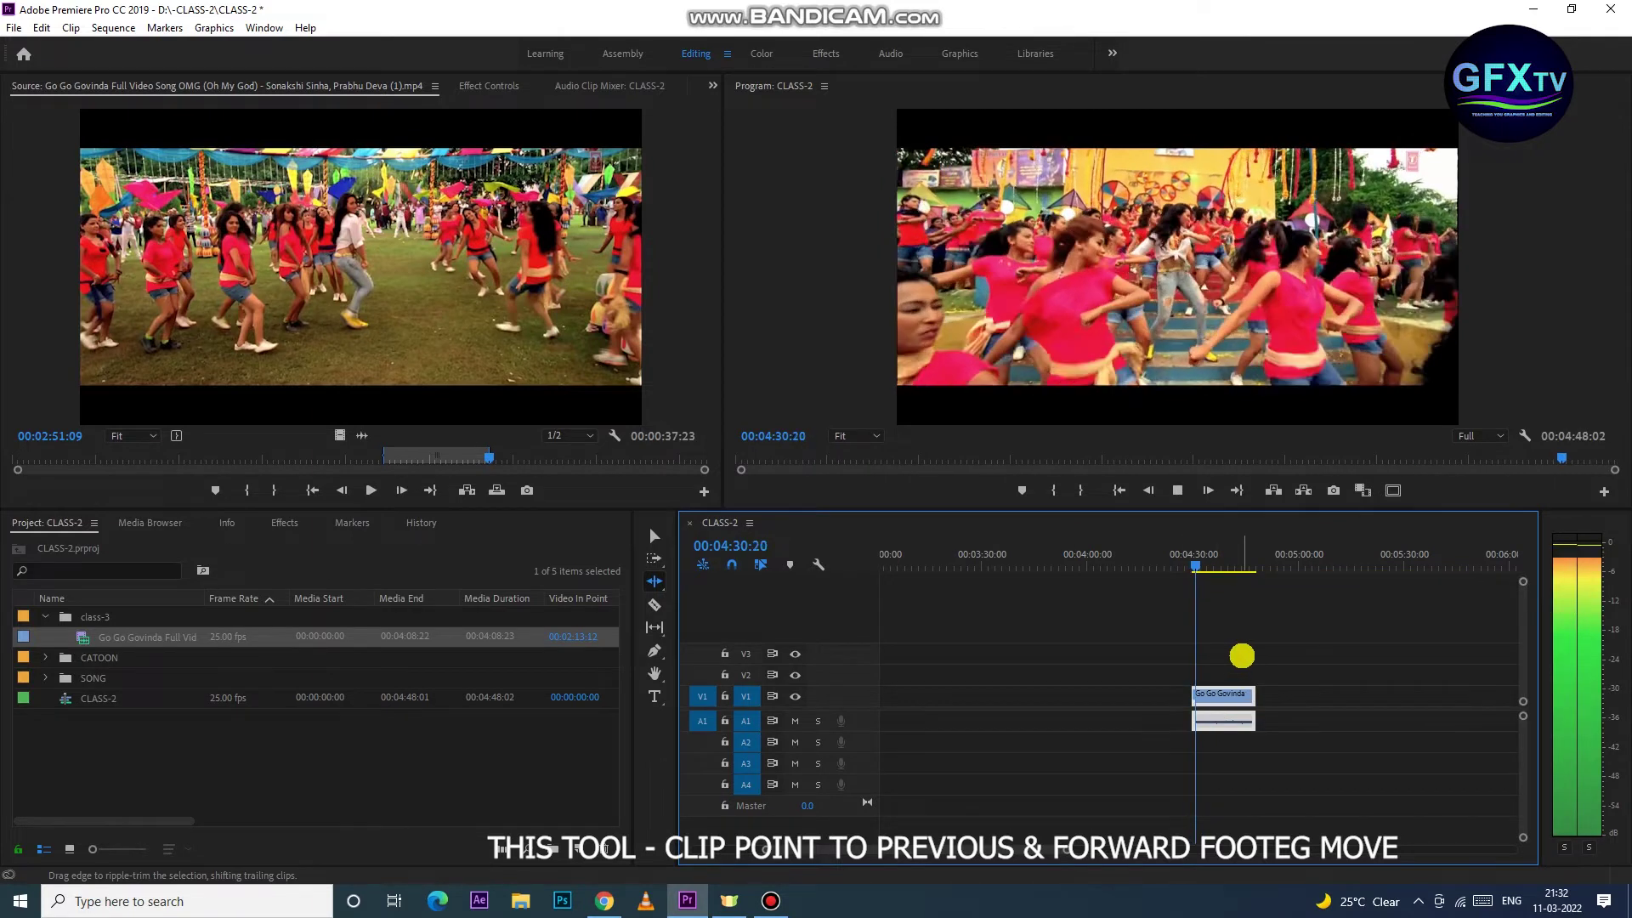
key(space)
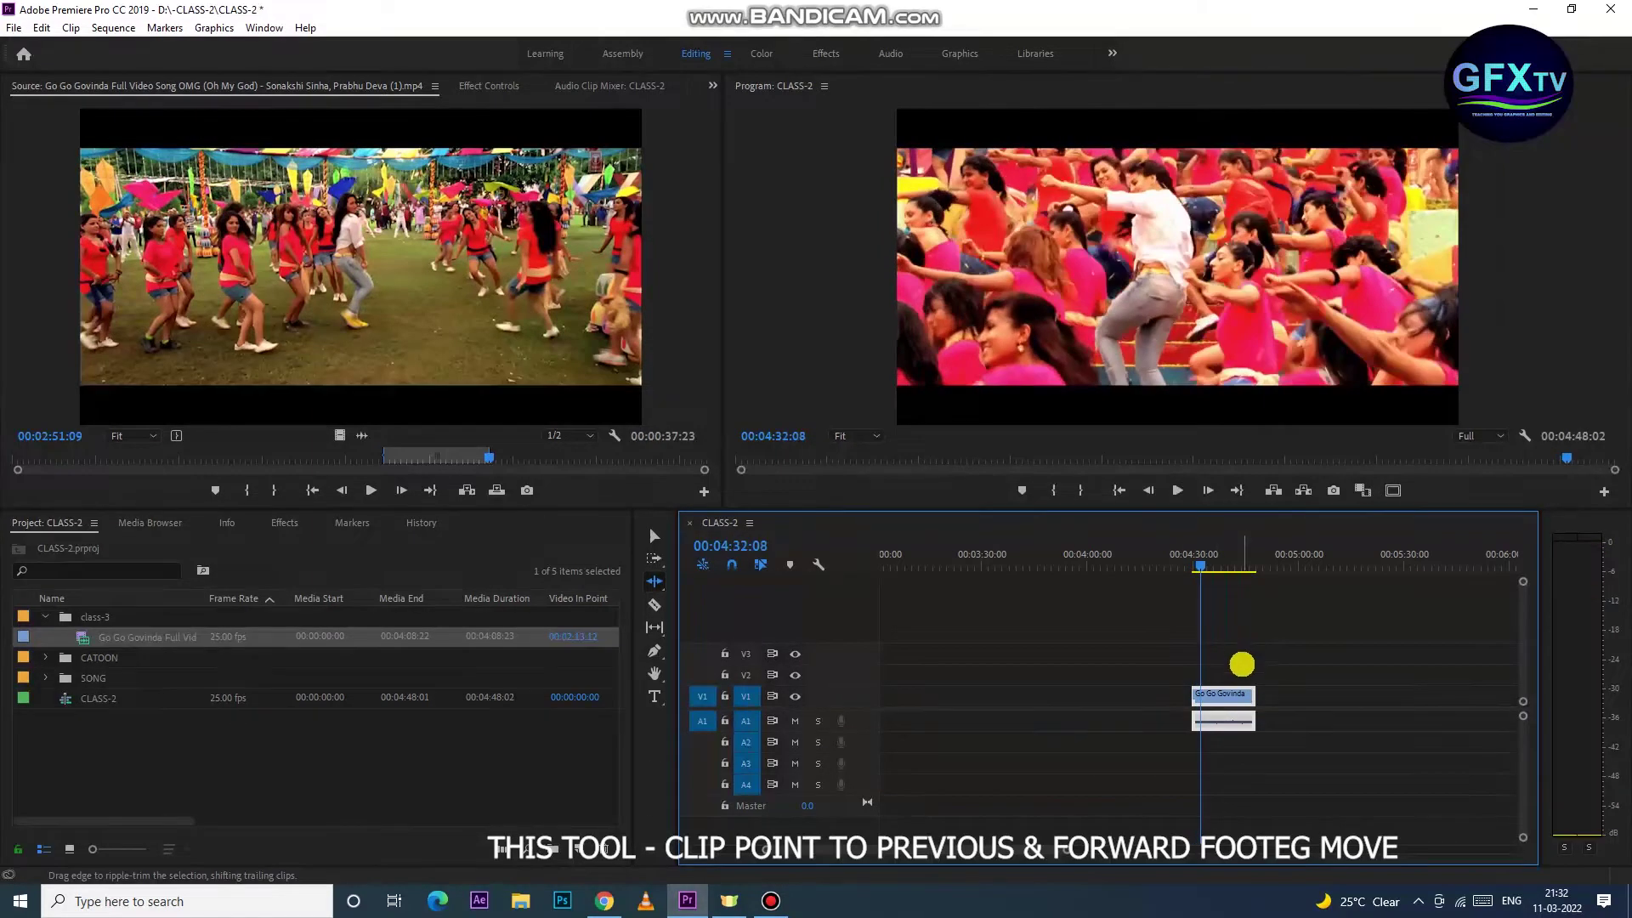
key(ctrl+z)
click(1376, 561)
key(space)
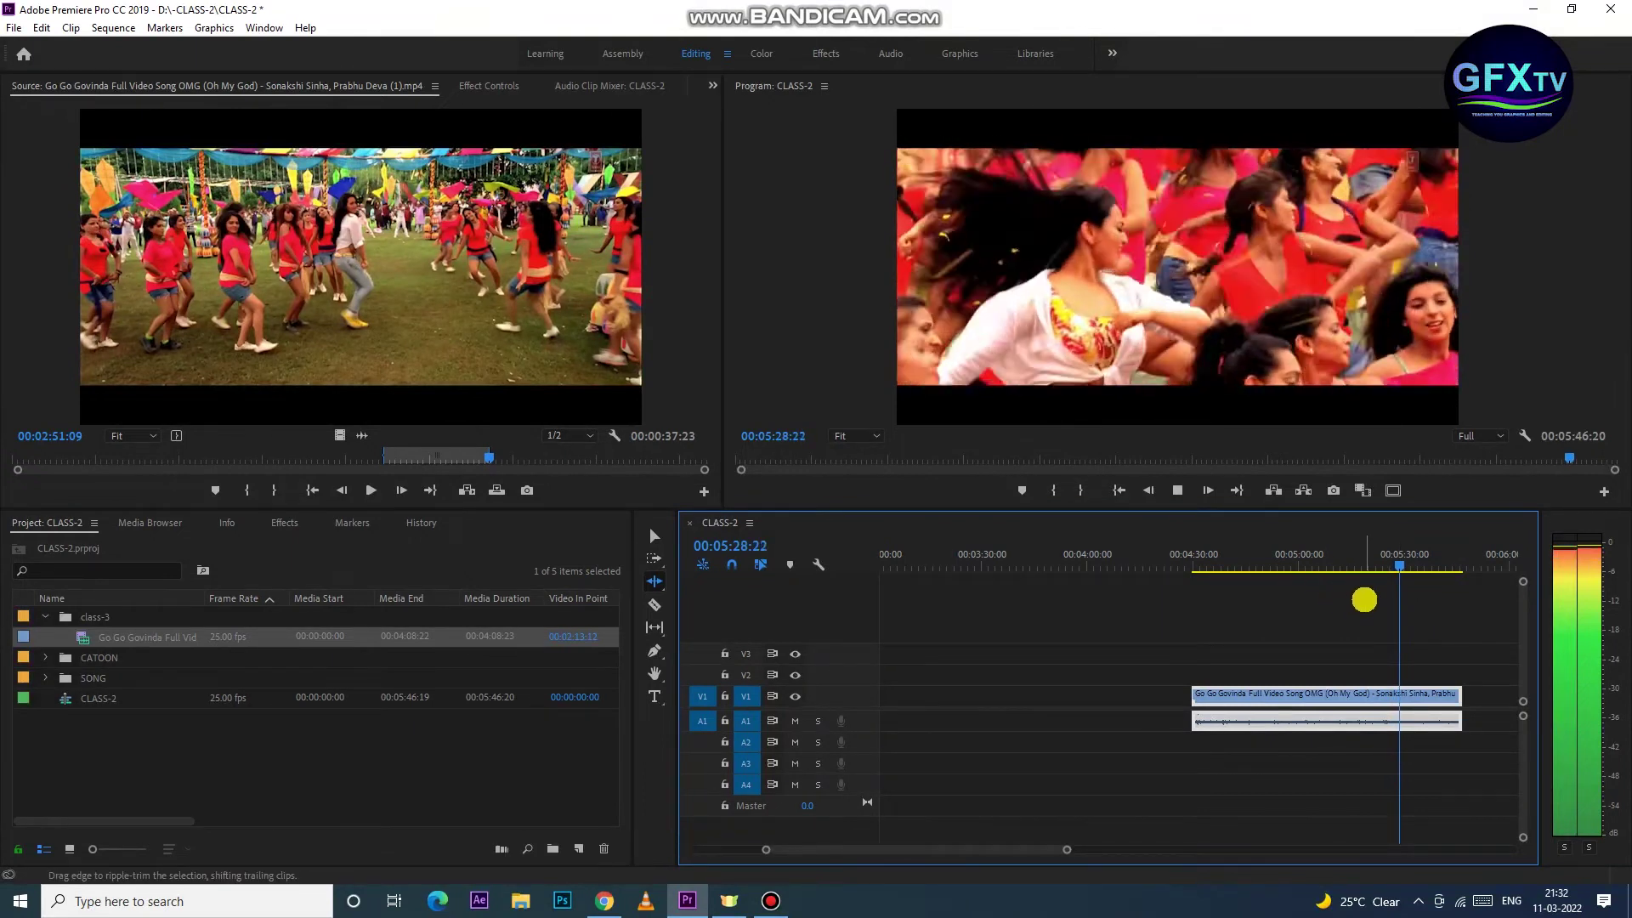
Split the Go Go Govinda clip in two with the Razor tool
key(space)
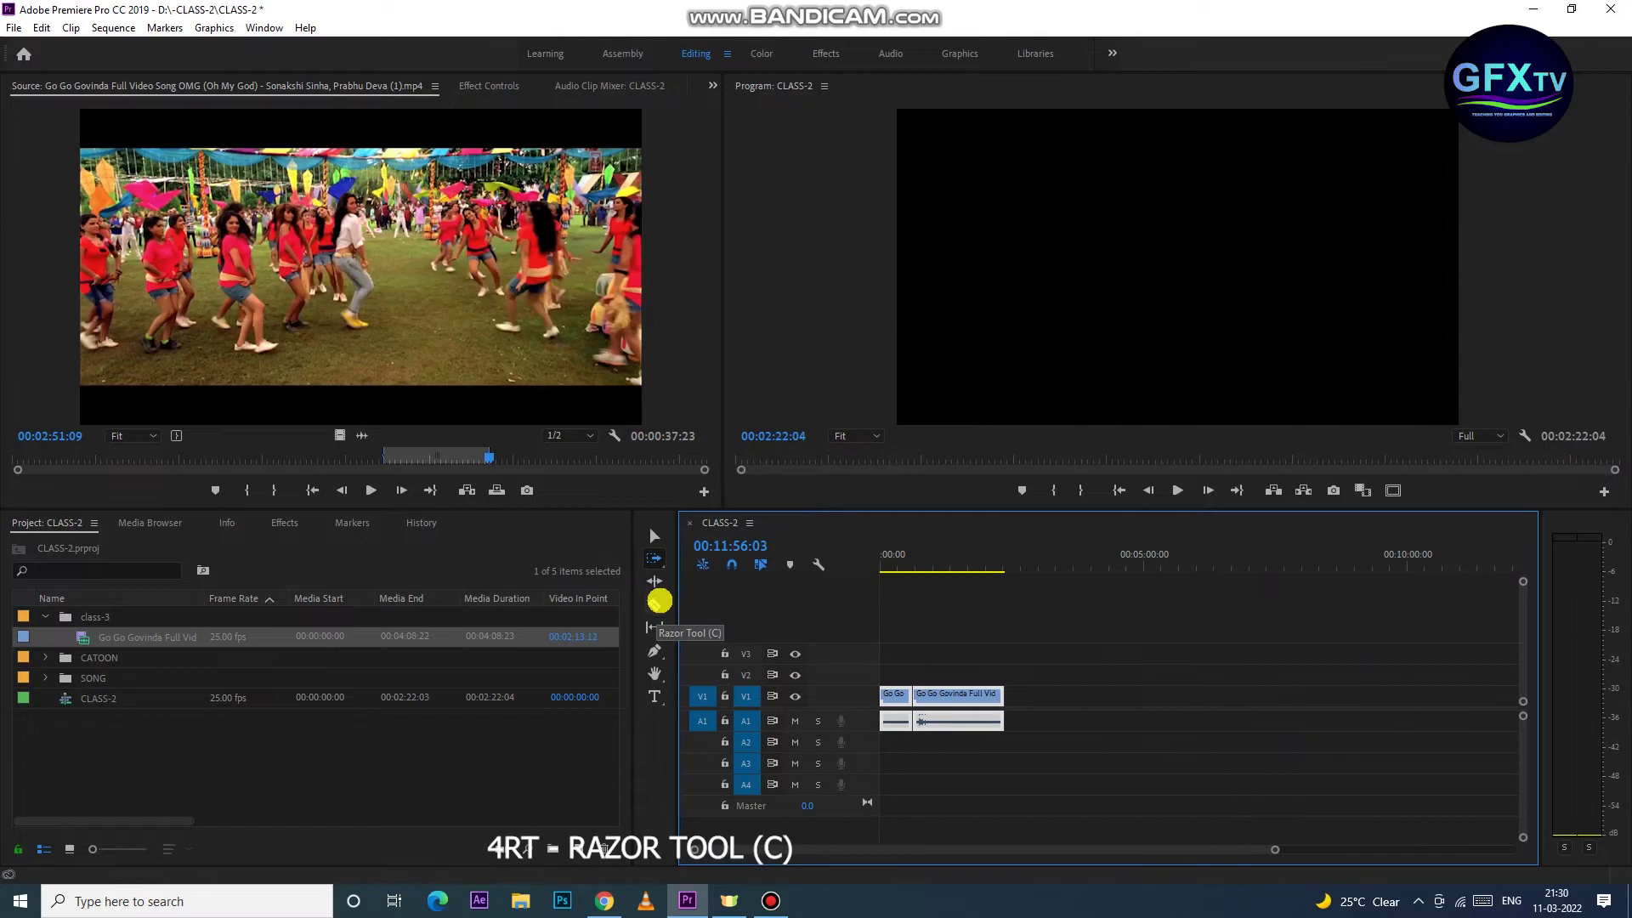
click(656, 602)
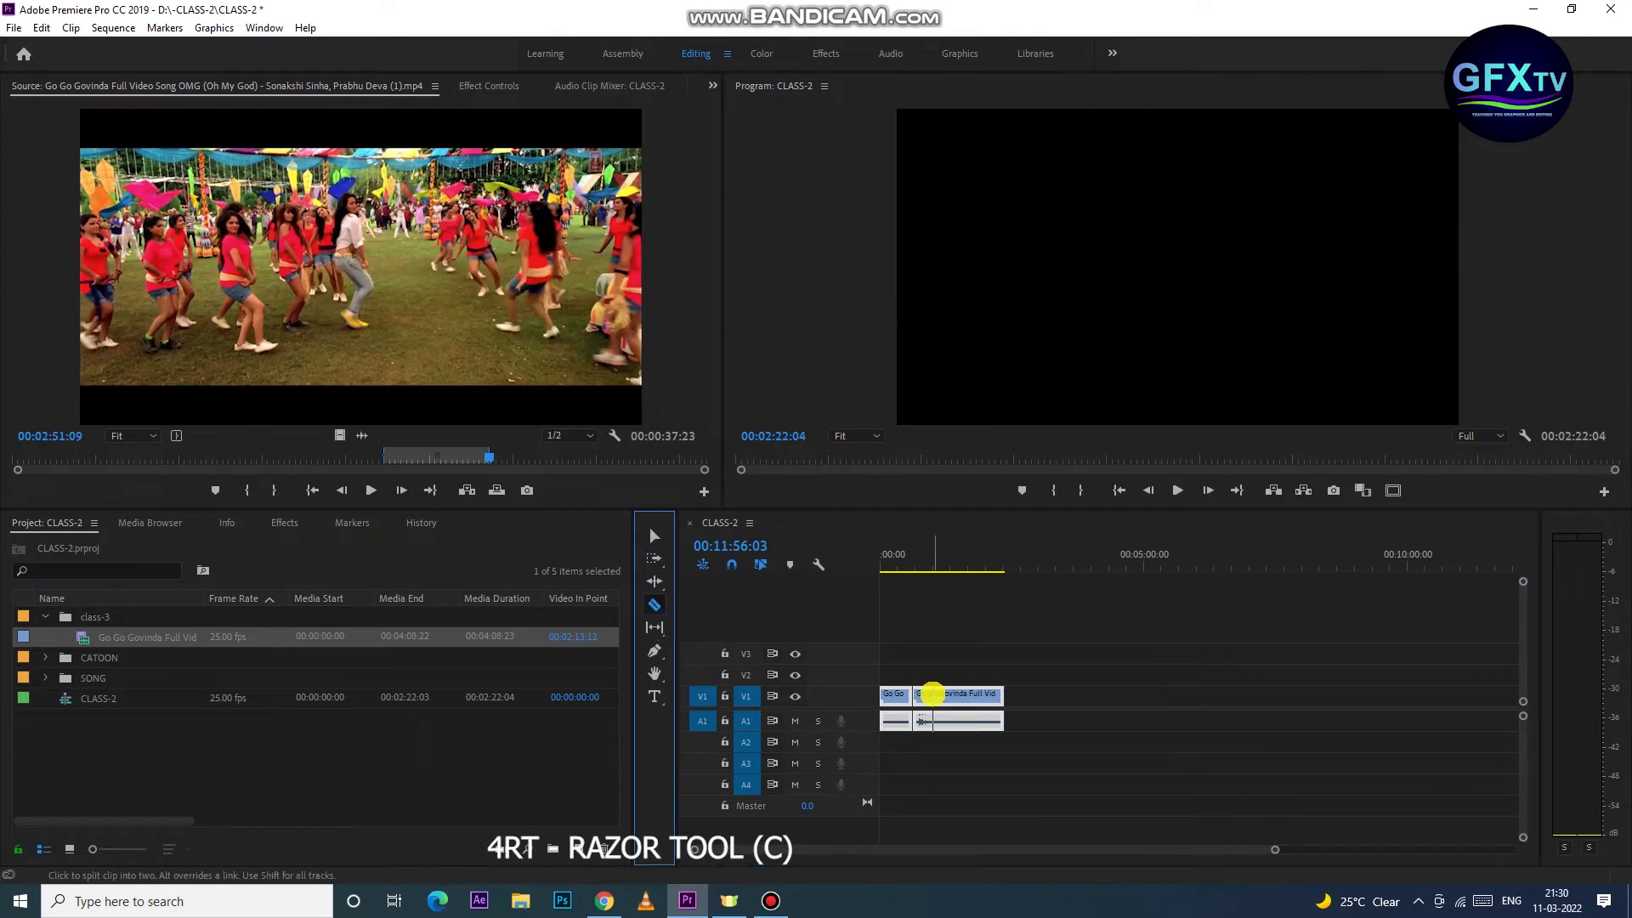
click(928, 694)
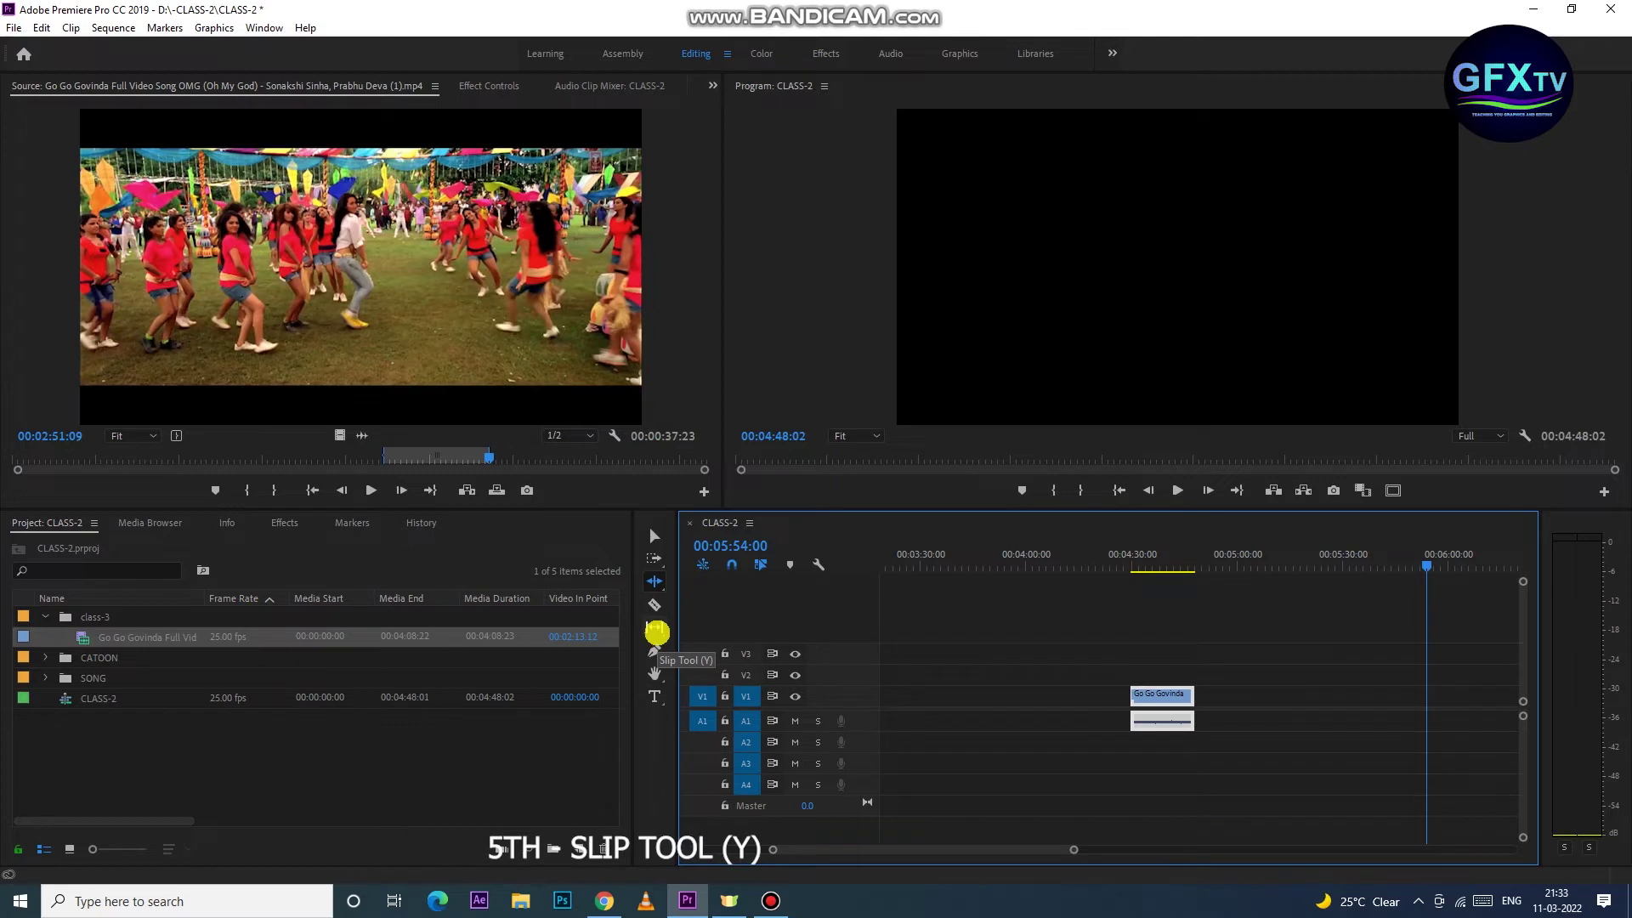
Slip the short Go Go Govinda clip near 00:04:30 to show a different stretch of footage
click(656, 632)
click(1198, 698)
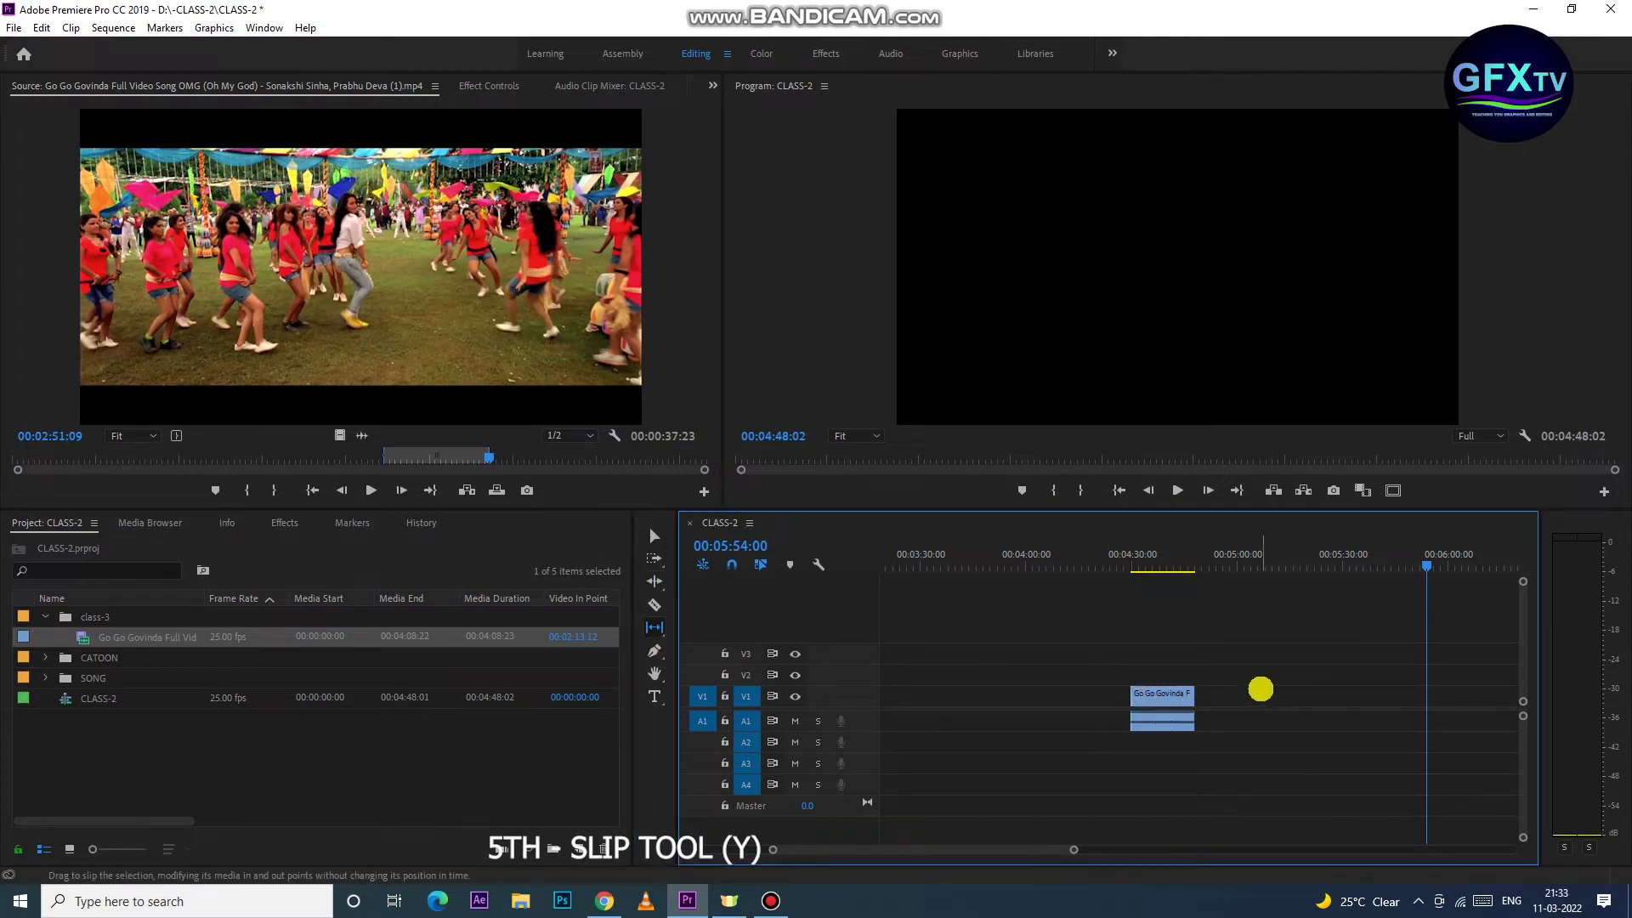
mouse_move(1132, 693)
mouse_down()
mouse_move(894, 707)
mouse_move(951, 732)
mouse_move(904, 761)
mouse_up()
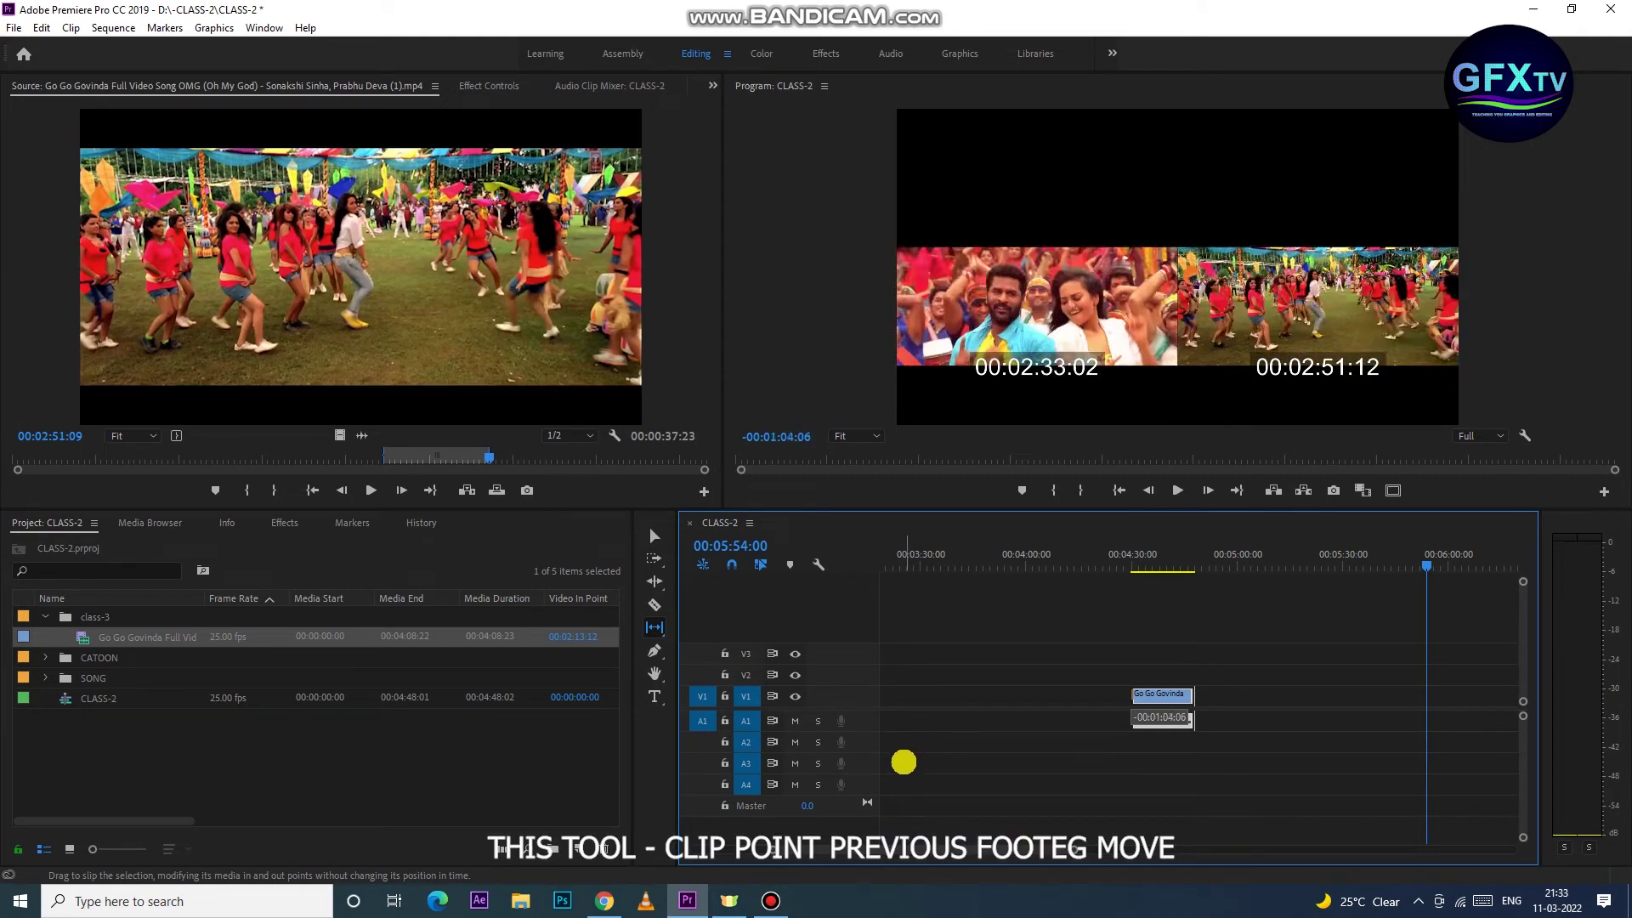
drag(903, 761, 864, 802)
Play the slipped clip back from its start to review it
click(1132, 557)
key(space)
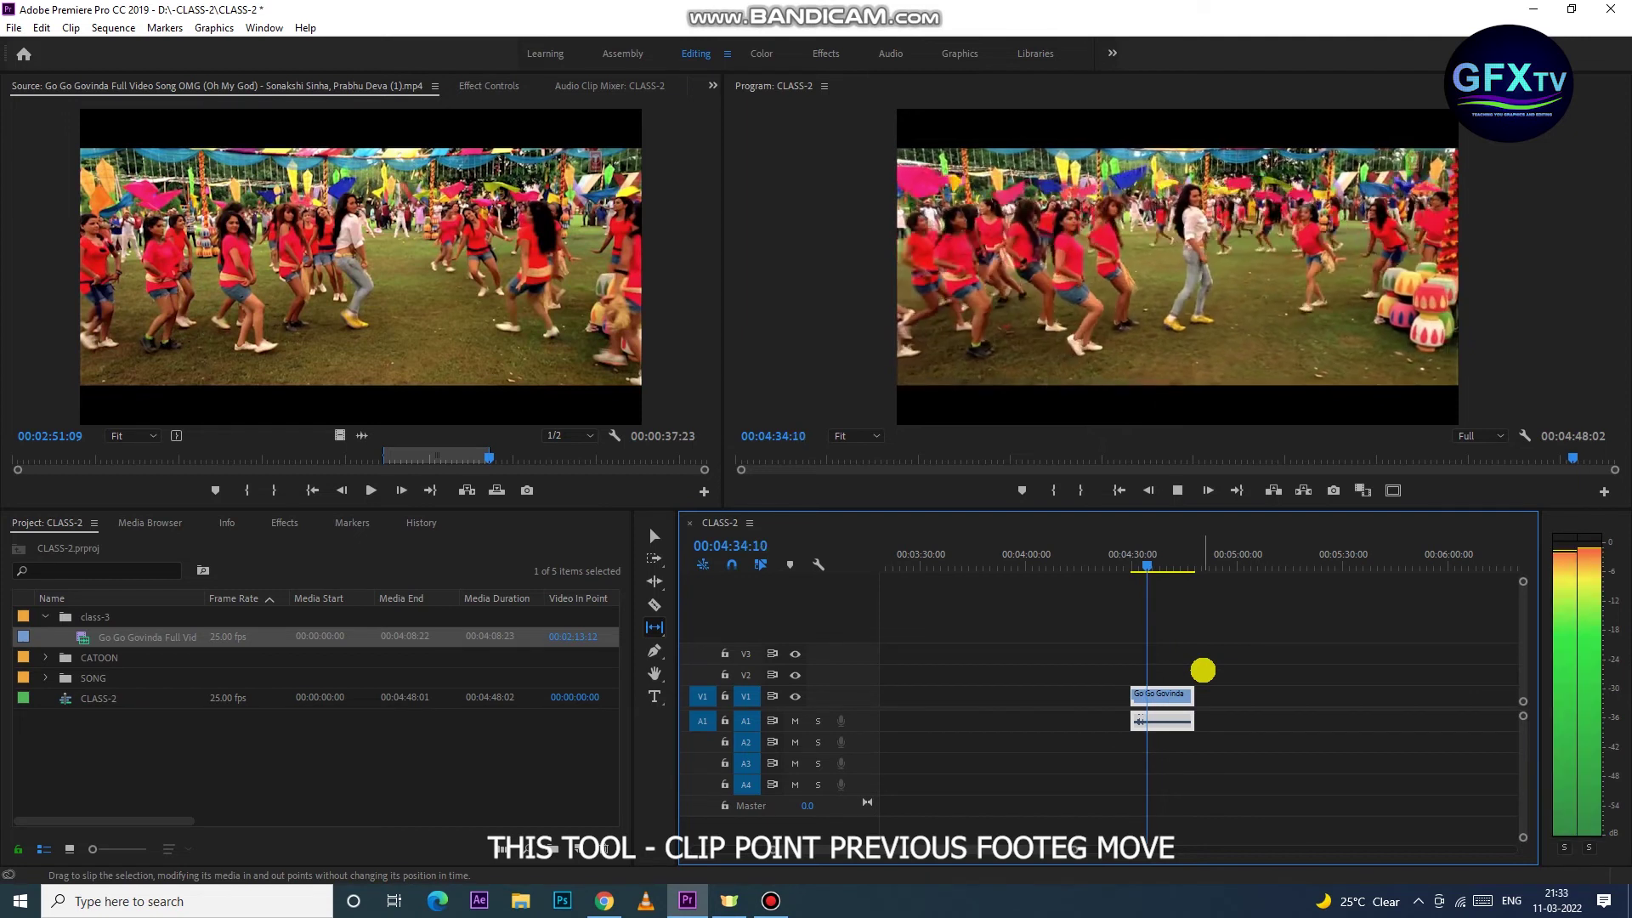
key(space)
key(space)
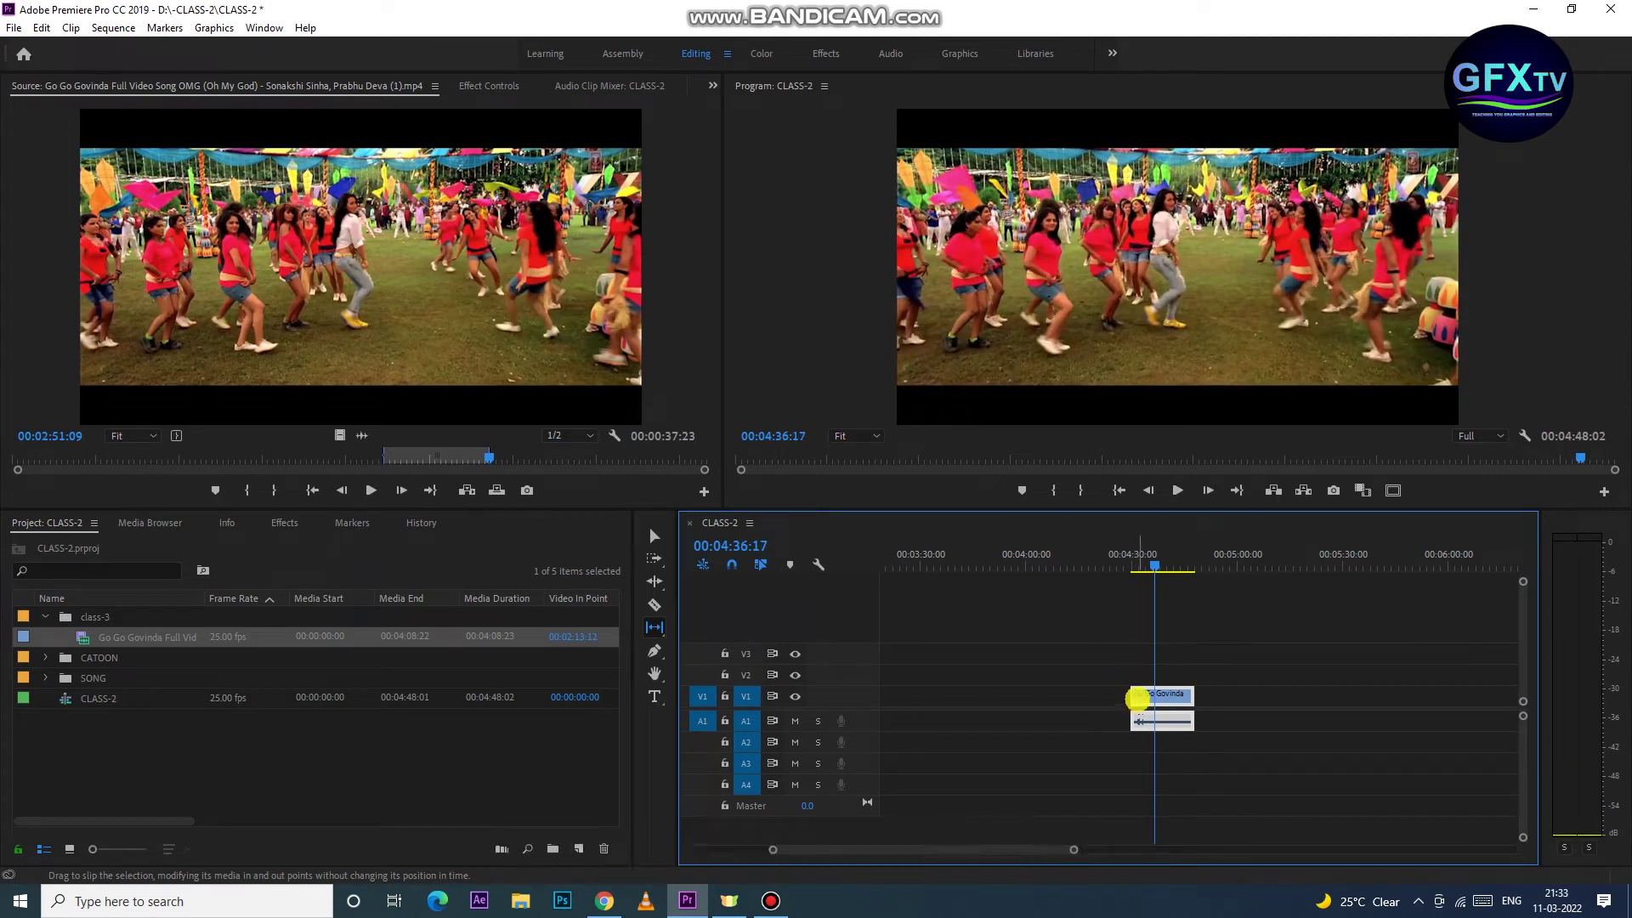
key(Up)
key(space)
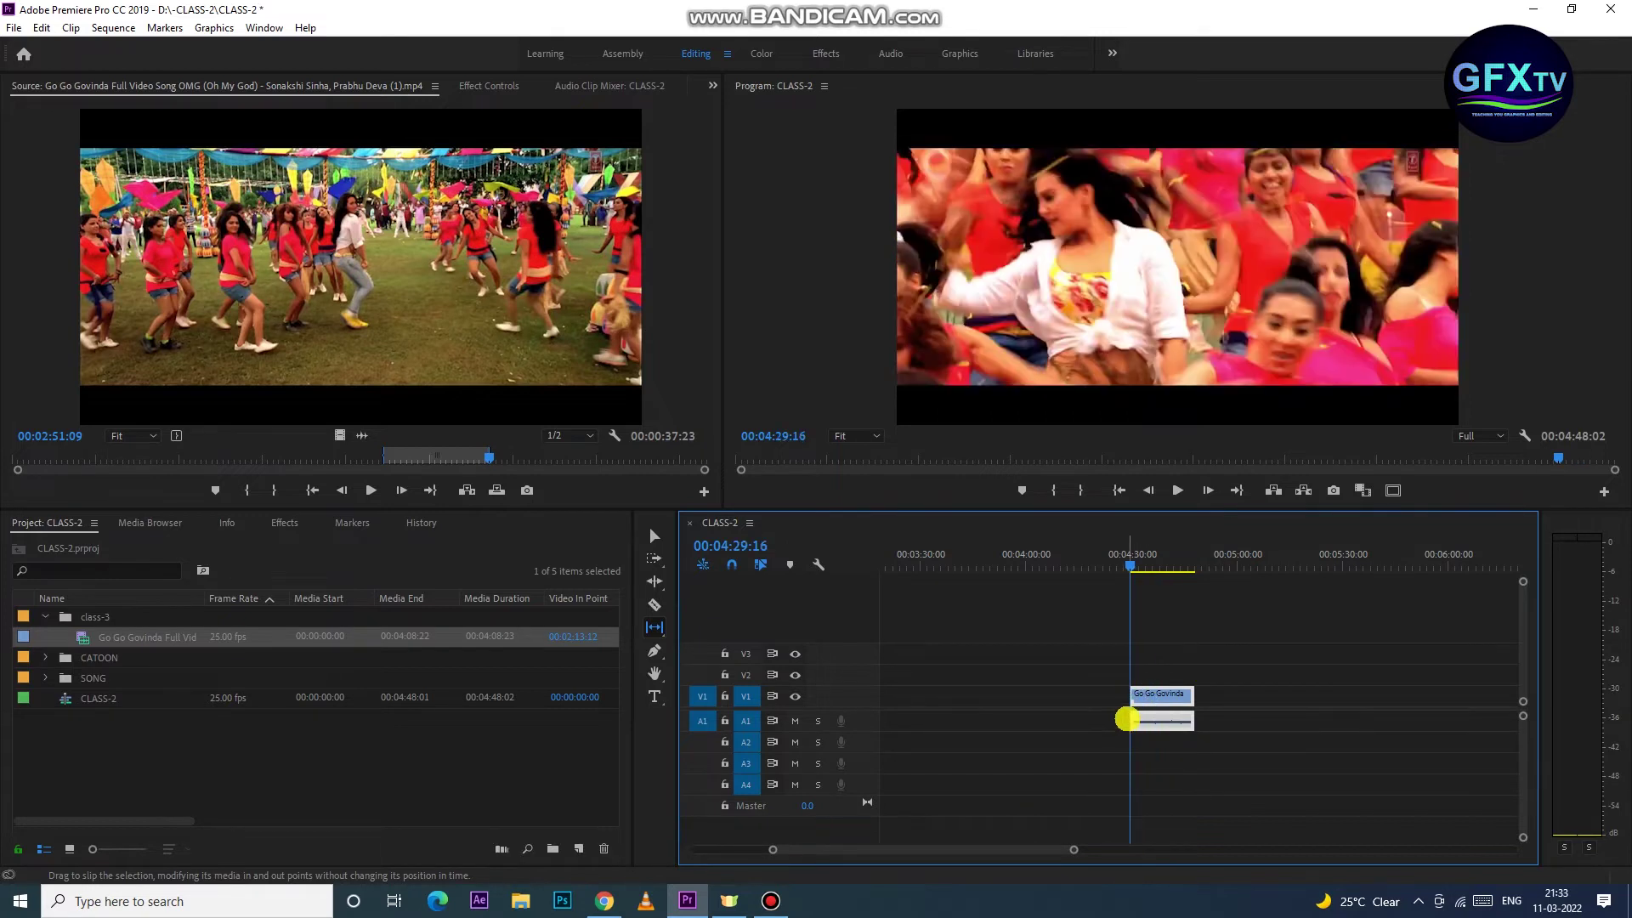
key(space)
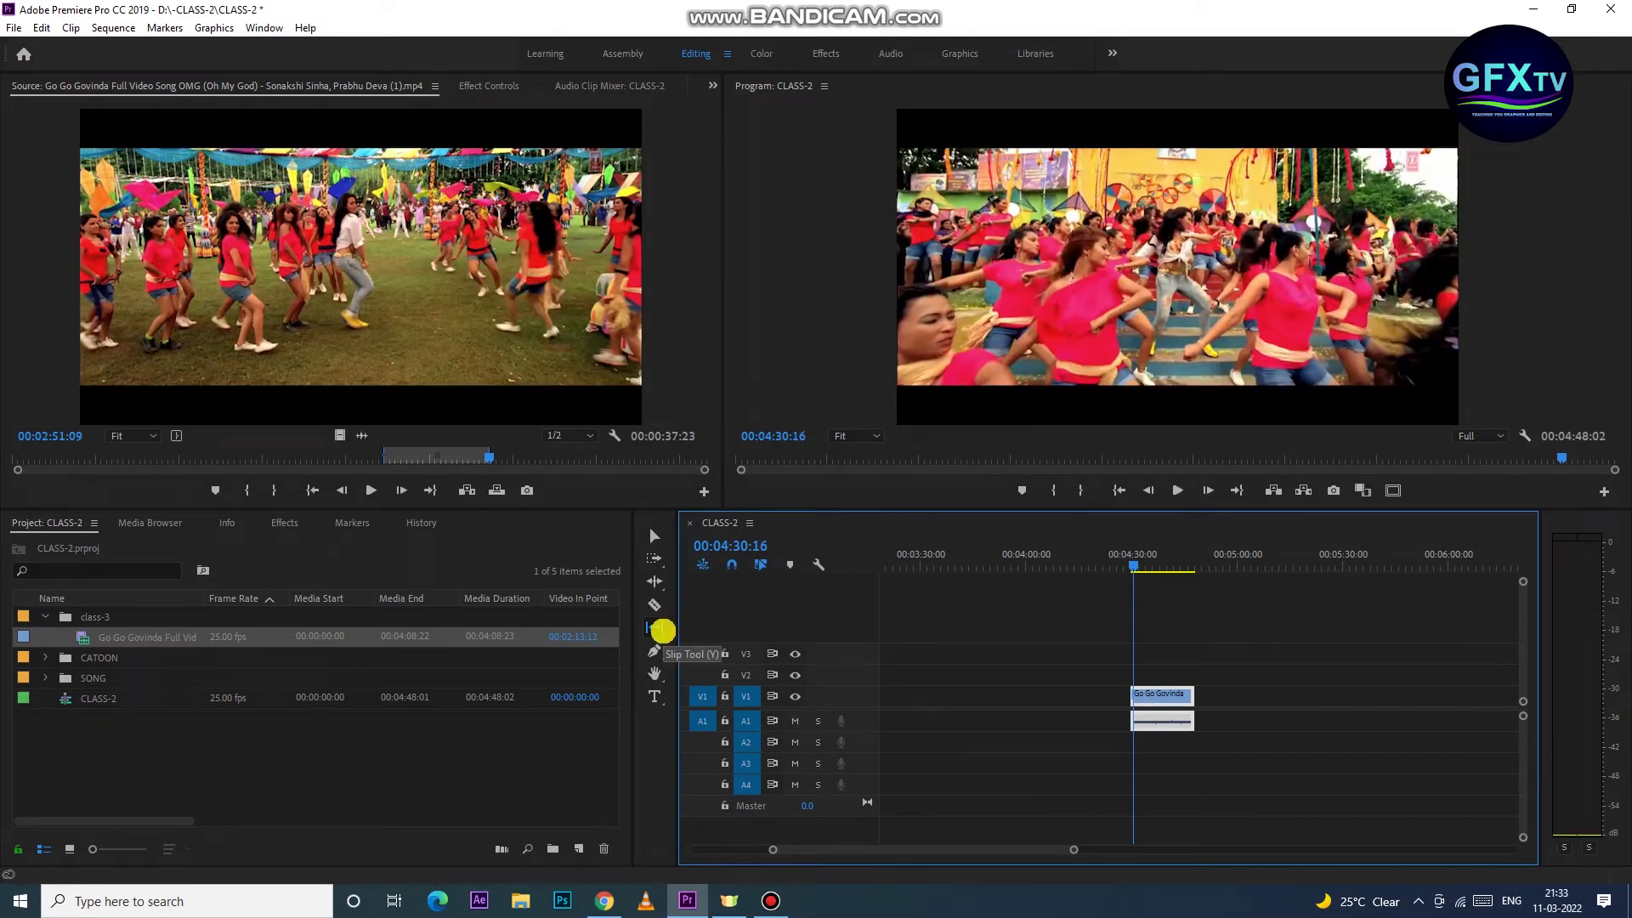
click(653, 648)
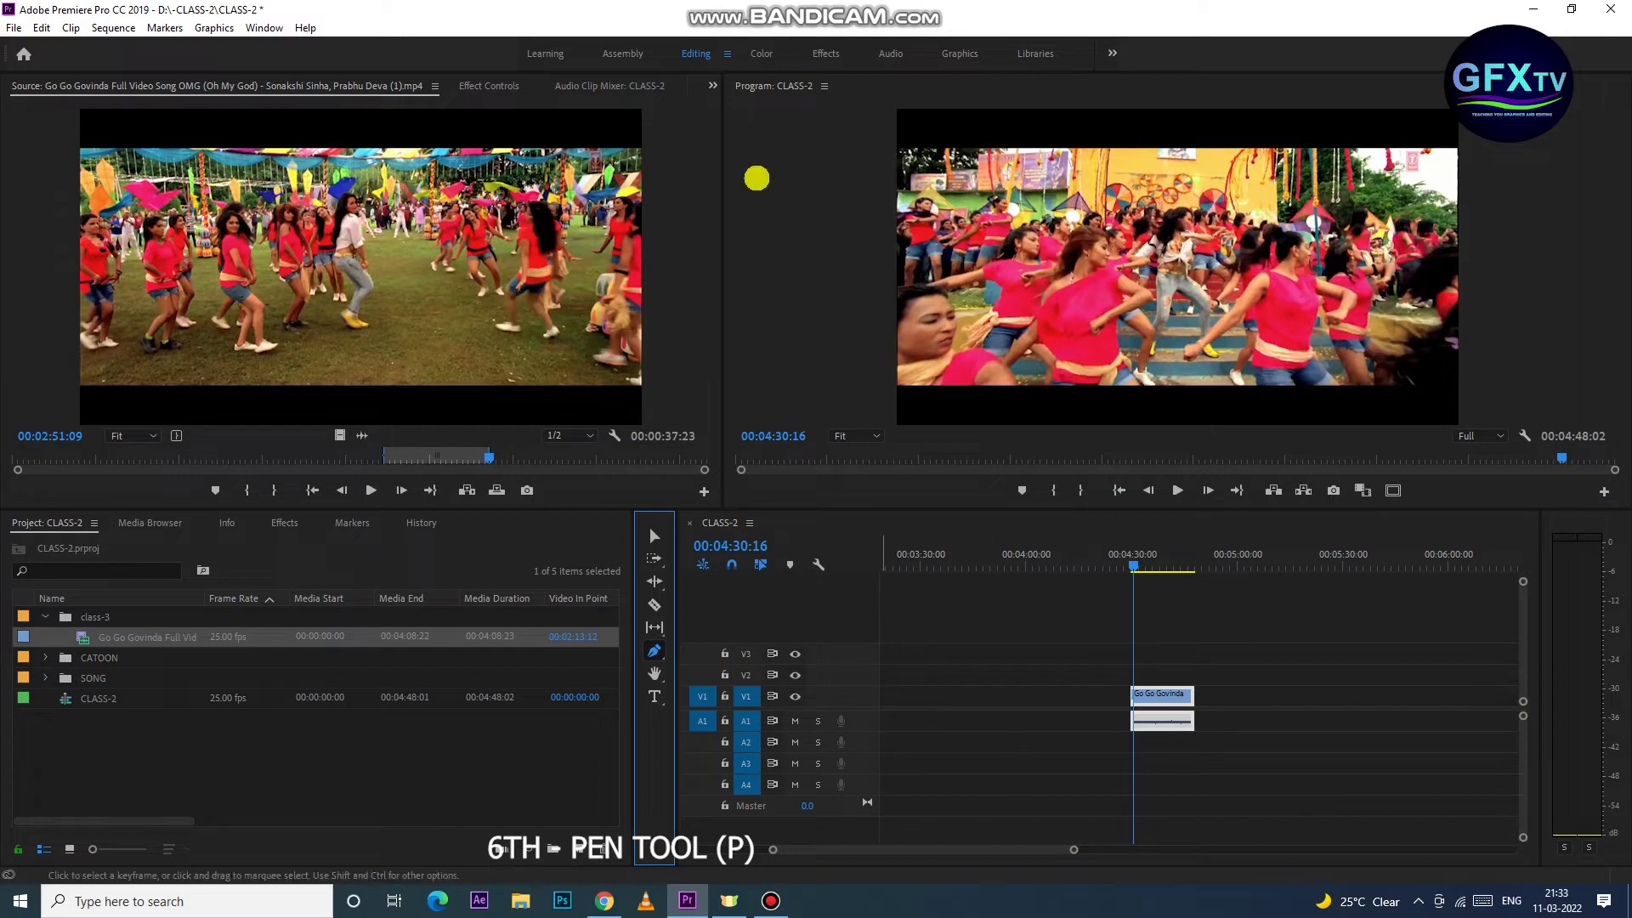
Draw a closed five-point Pen shape over the lower part of the video frame
click(1152, 561)
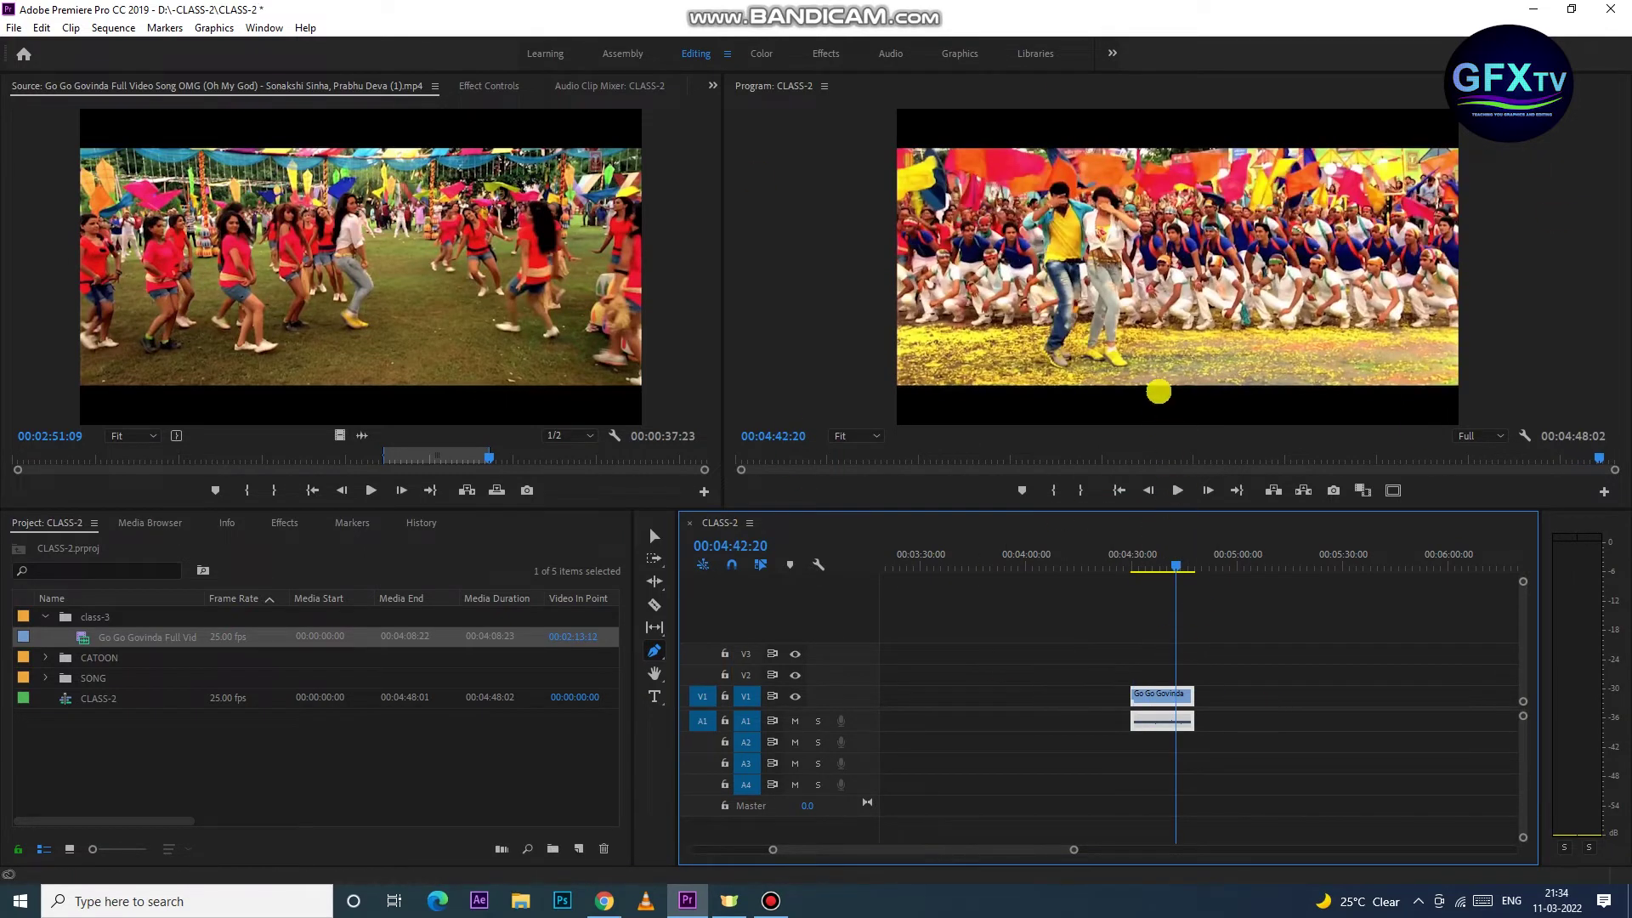
click(1089, 383)
click(1076, 330)
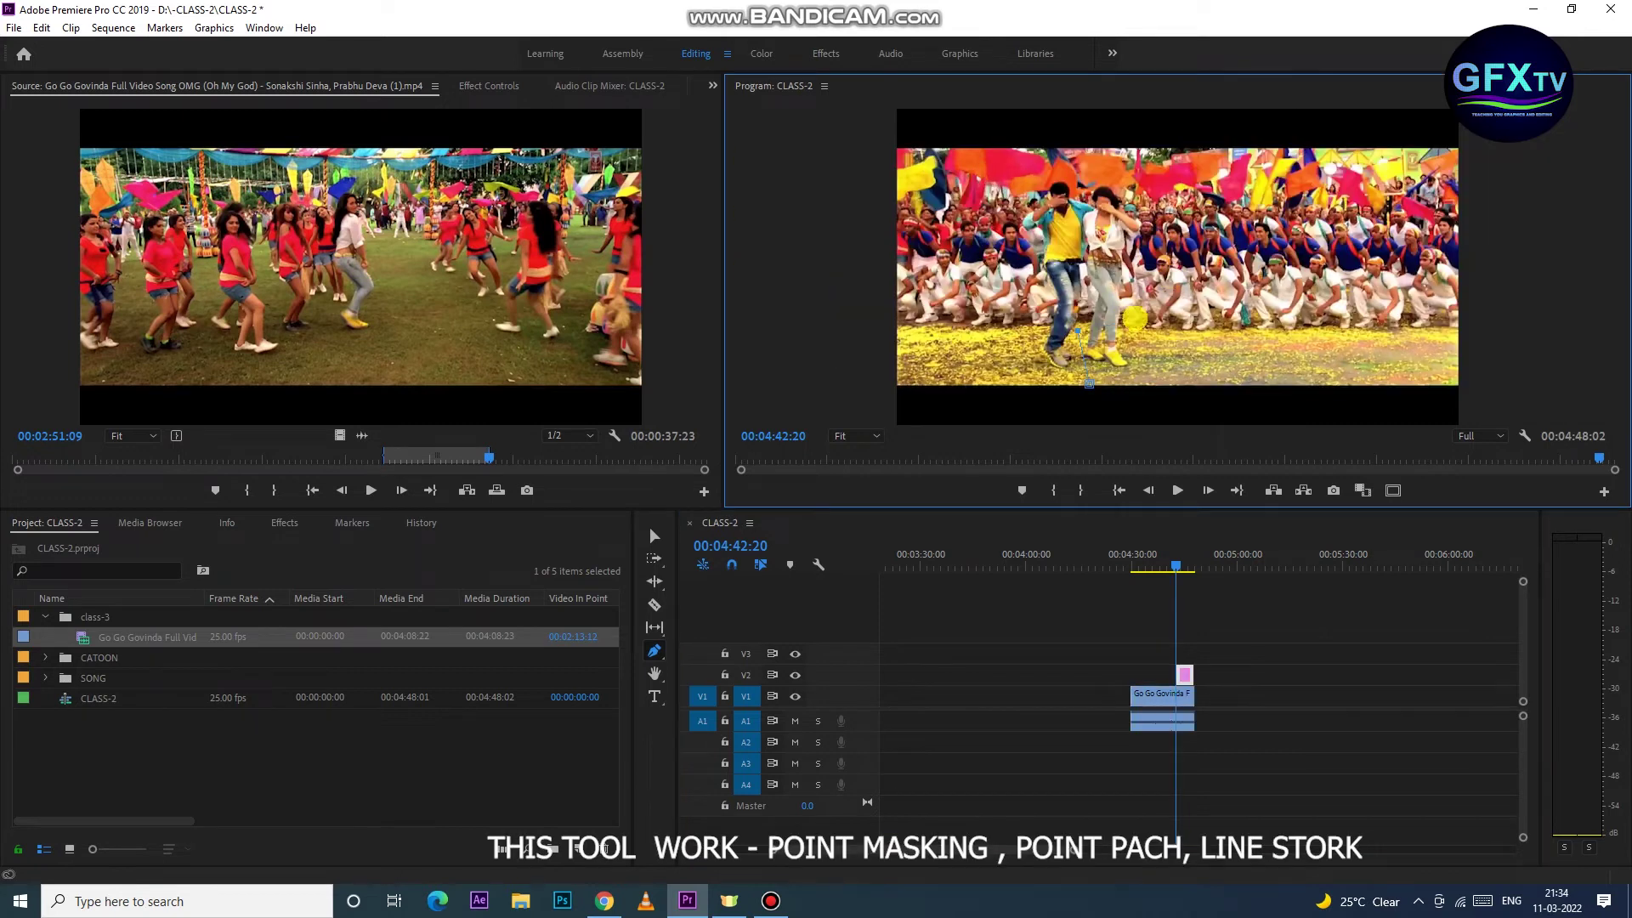
click(1181, 313)
click(1274, 350)
click(1282, 388)
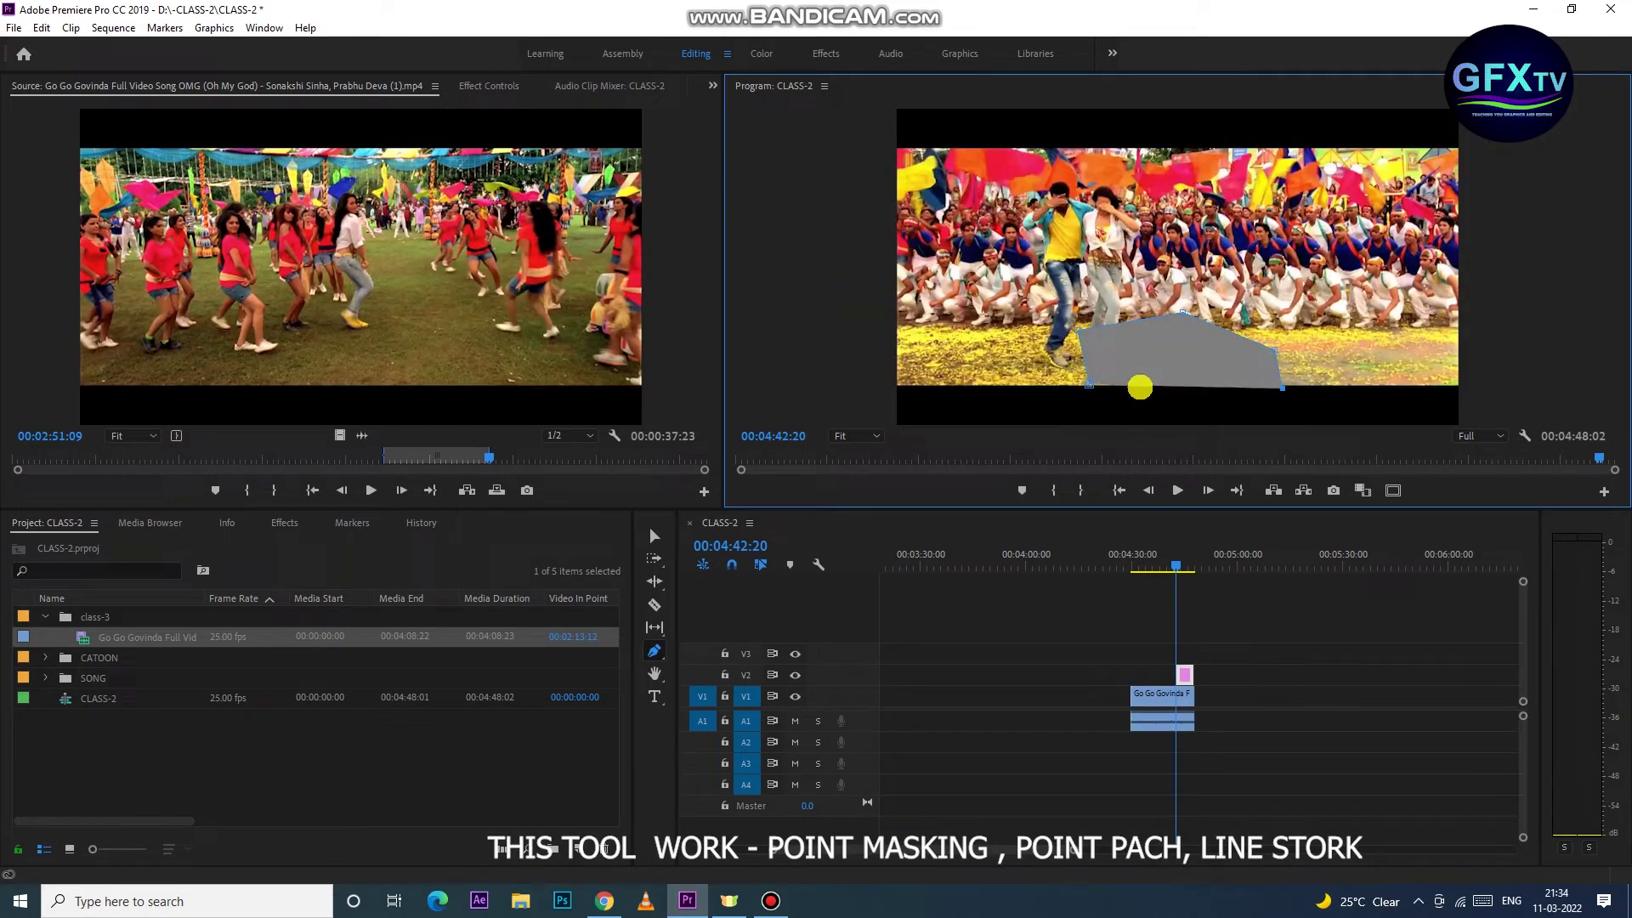
click(1089, 385)
Change Shape 01's fill colour to black in Effect Controls
click(500, 88)
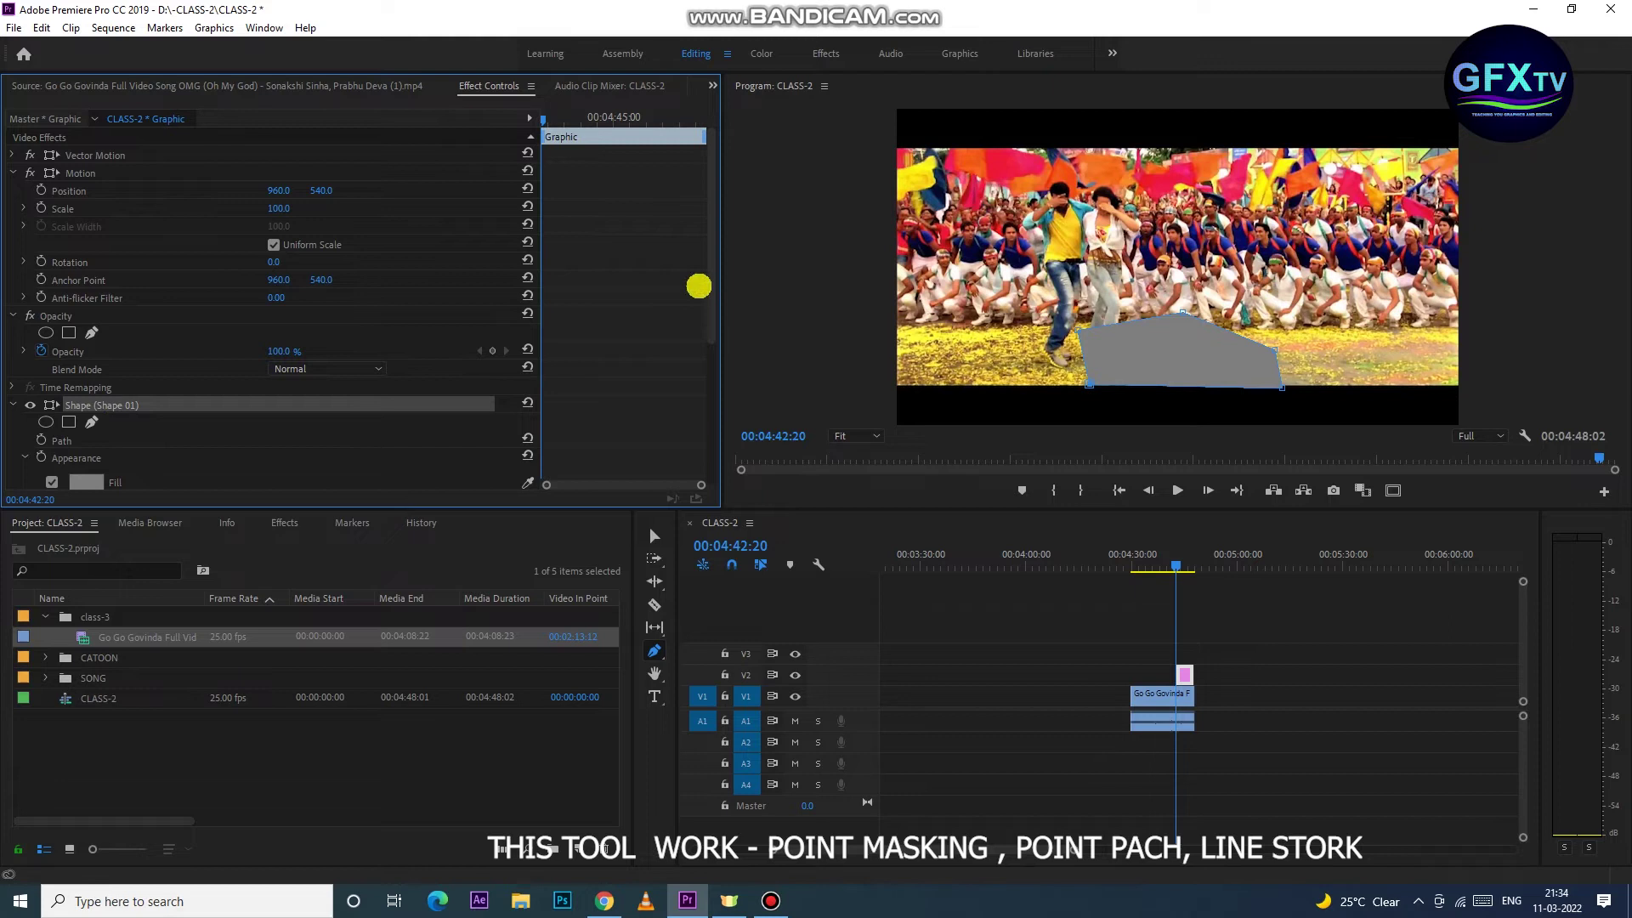
drag(713, 295, 712, 299)
scroll(272, 320, down, 3)
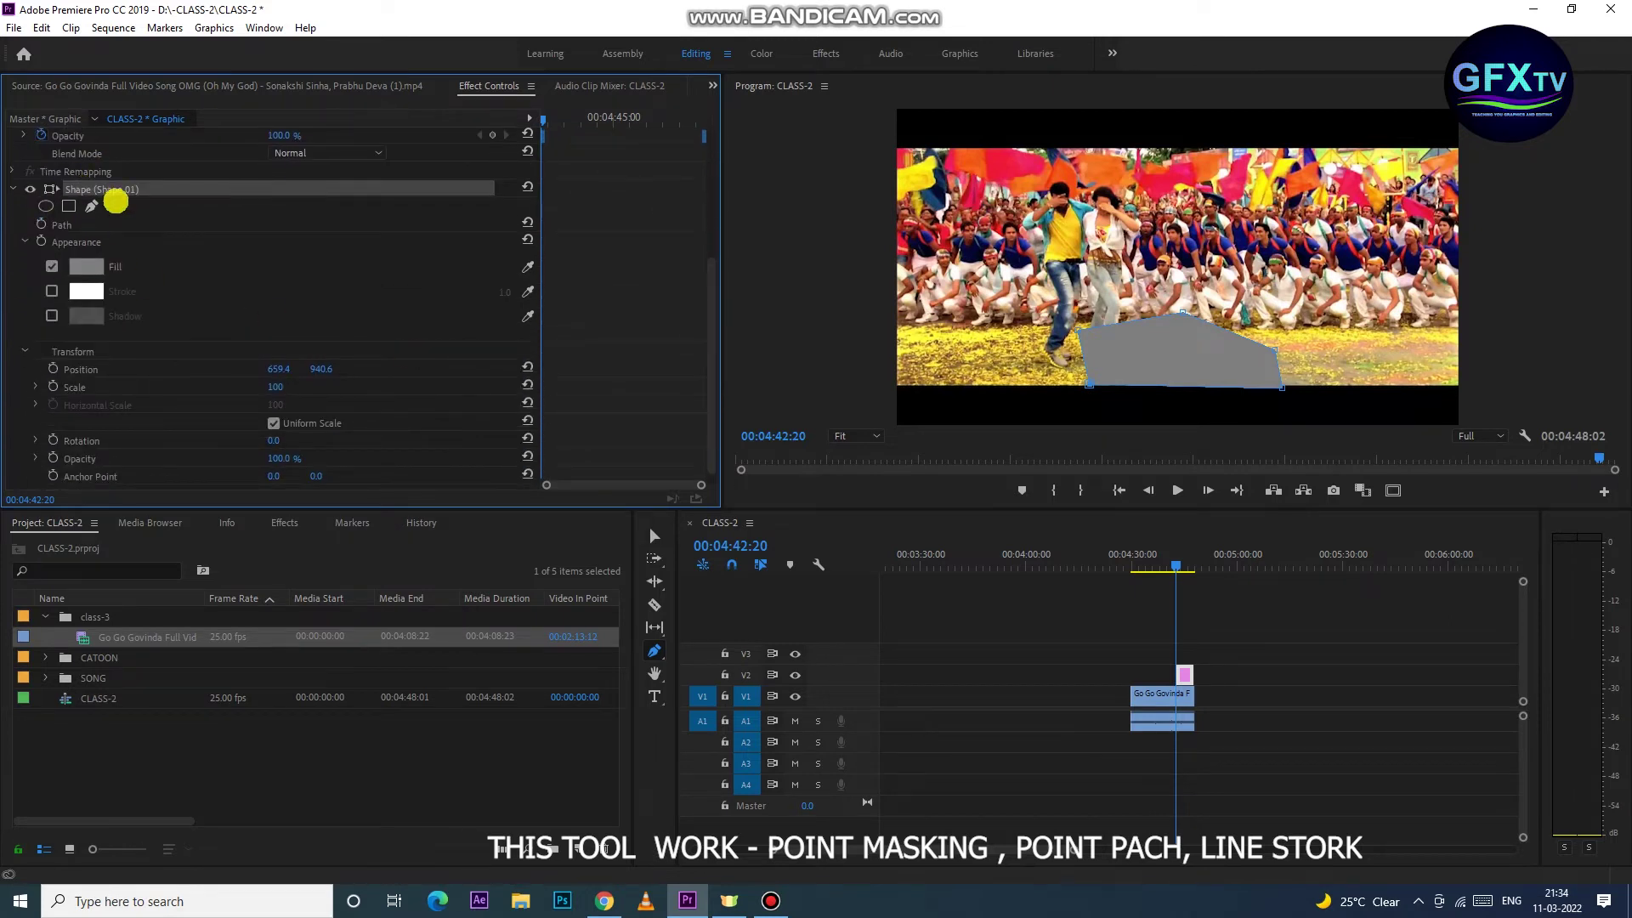
click(96, 264)
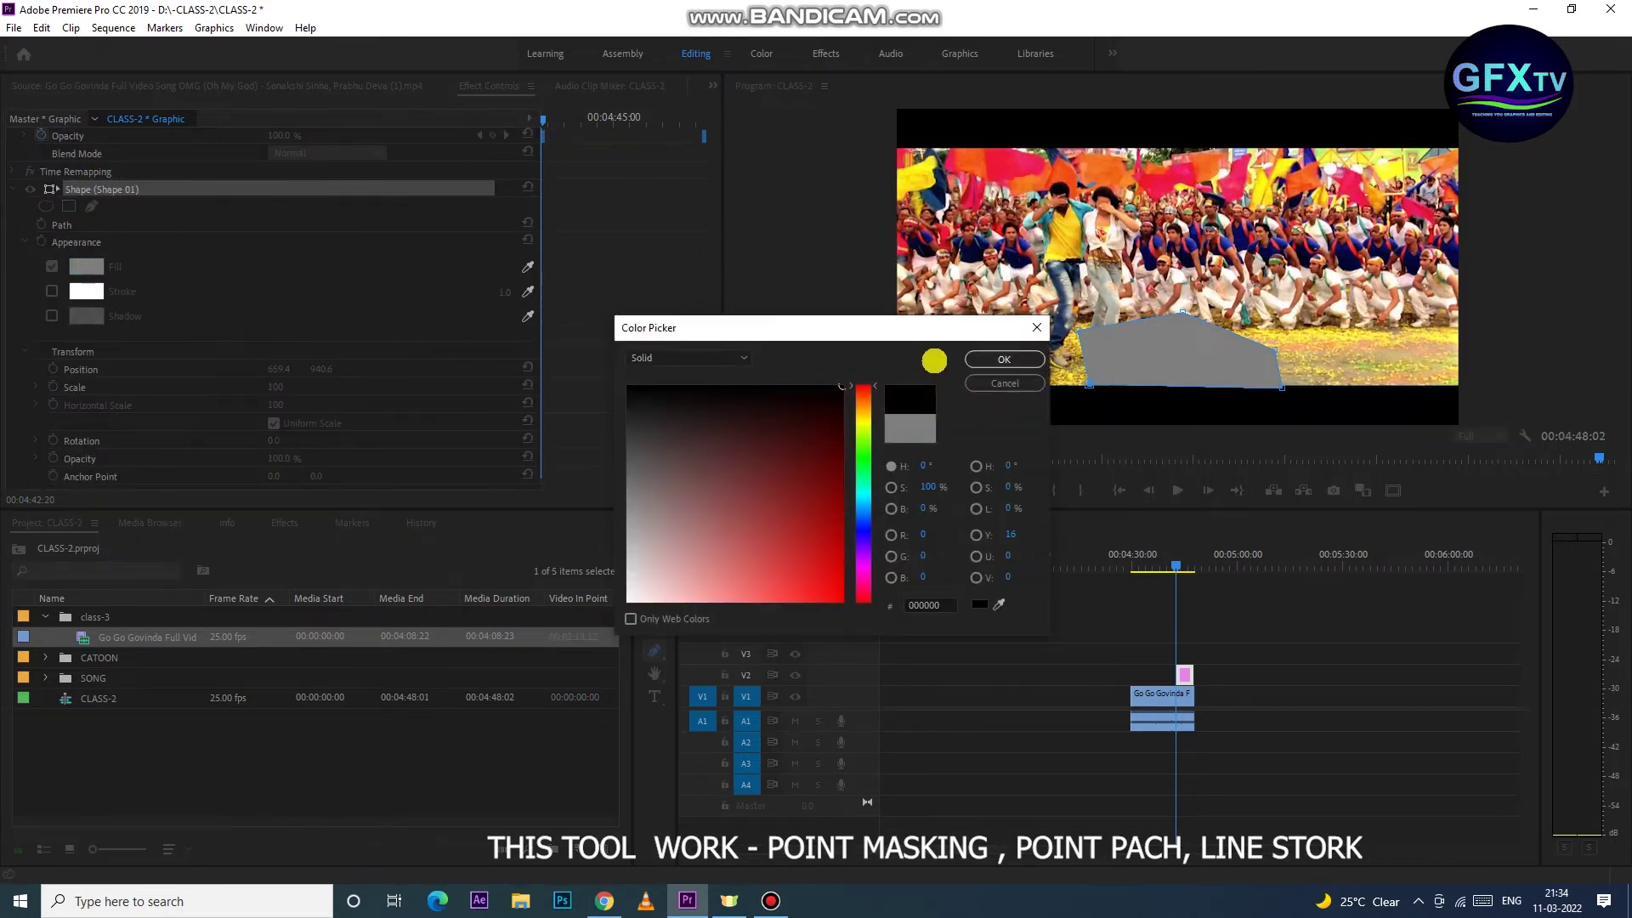
click(1008, 358)
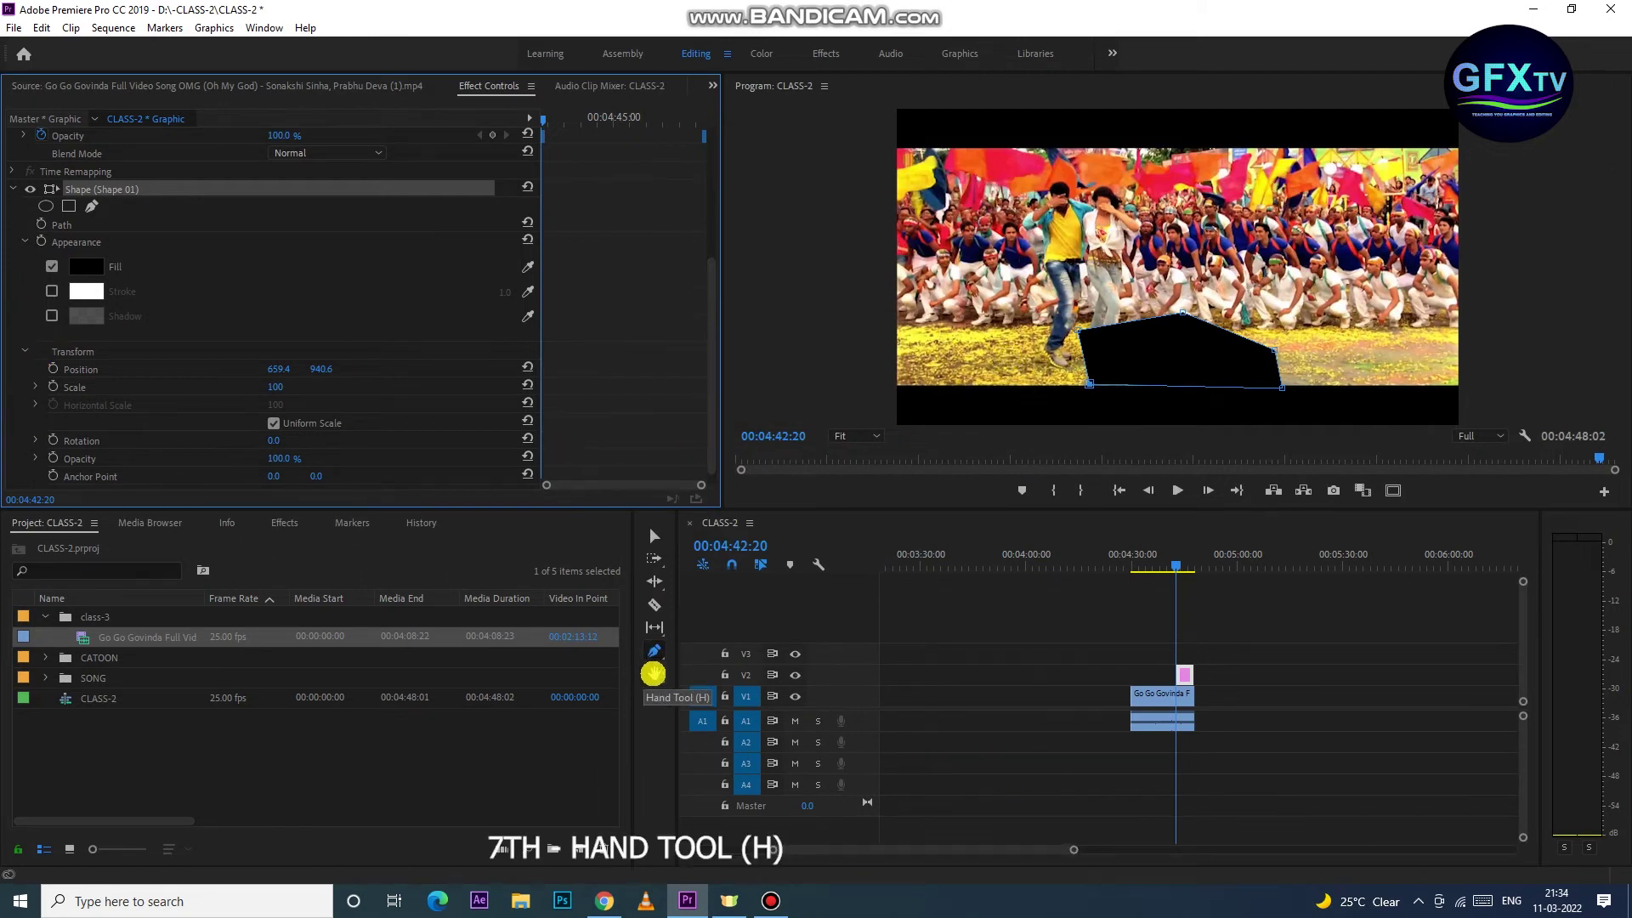
Switch to the Hand tool and play the sequence over the shape
click(653, 673)
click(1166, 356)
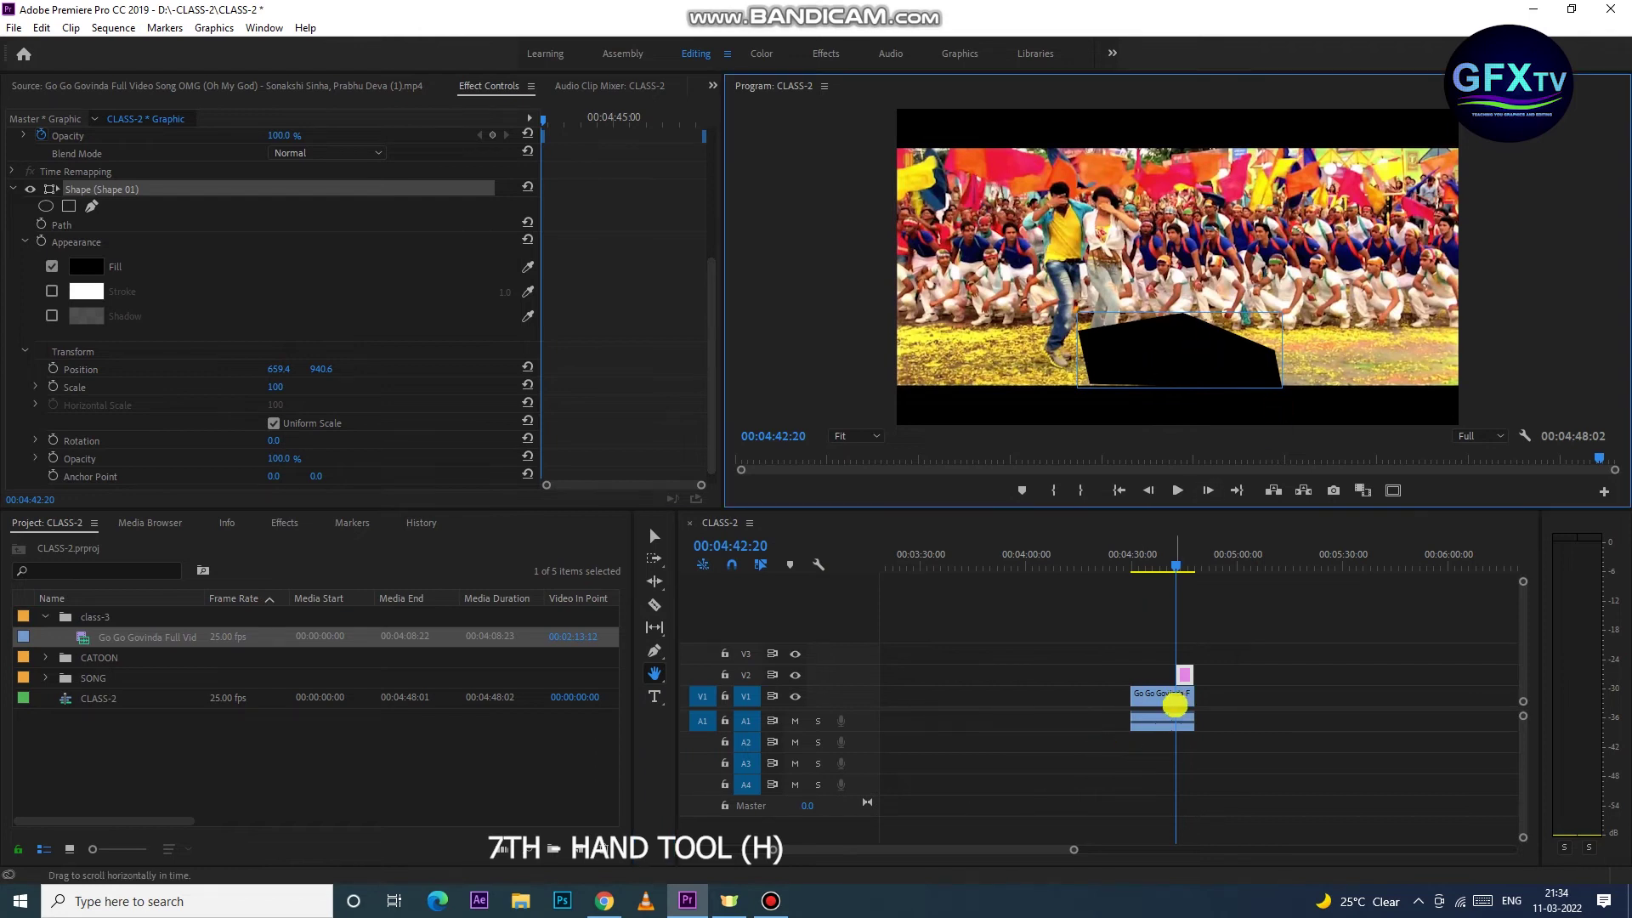
click(1177, 699)
click(1142, 274)
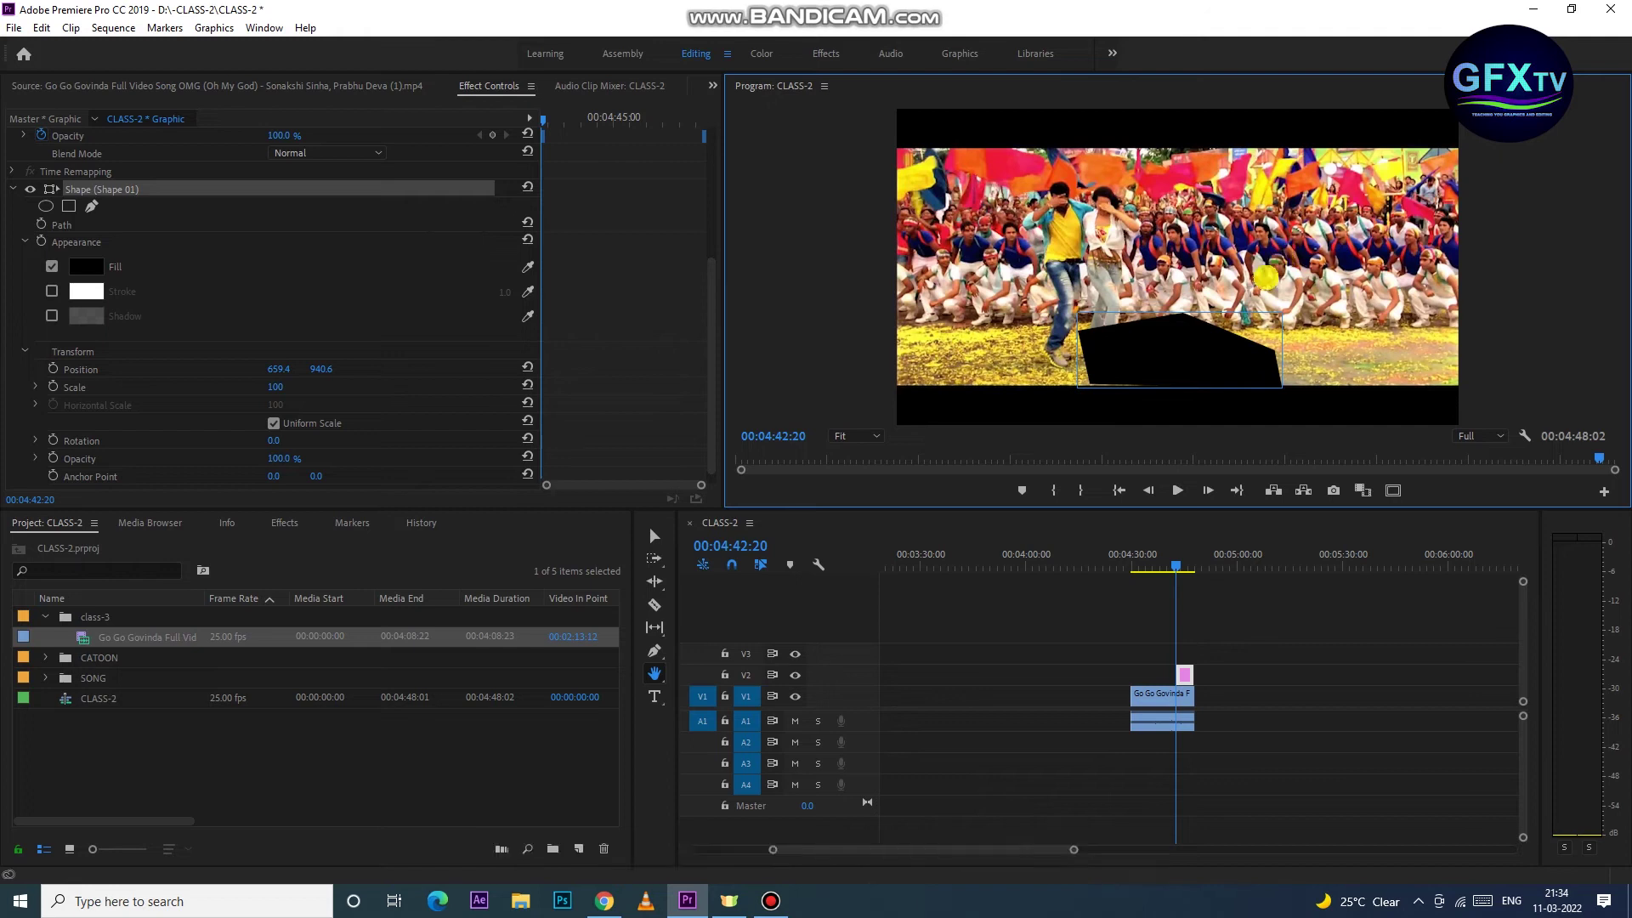
key(space)
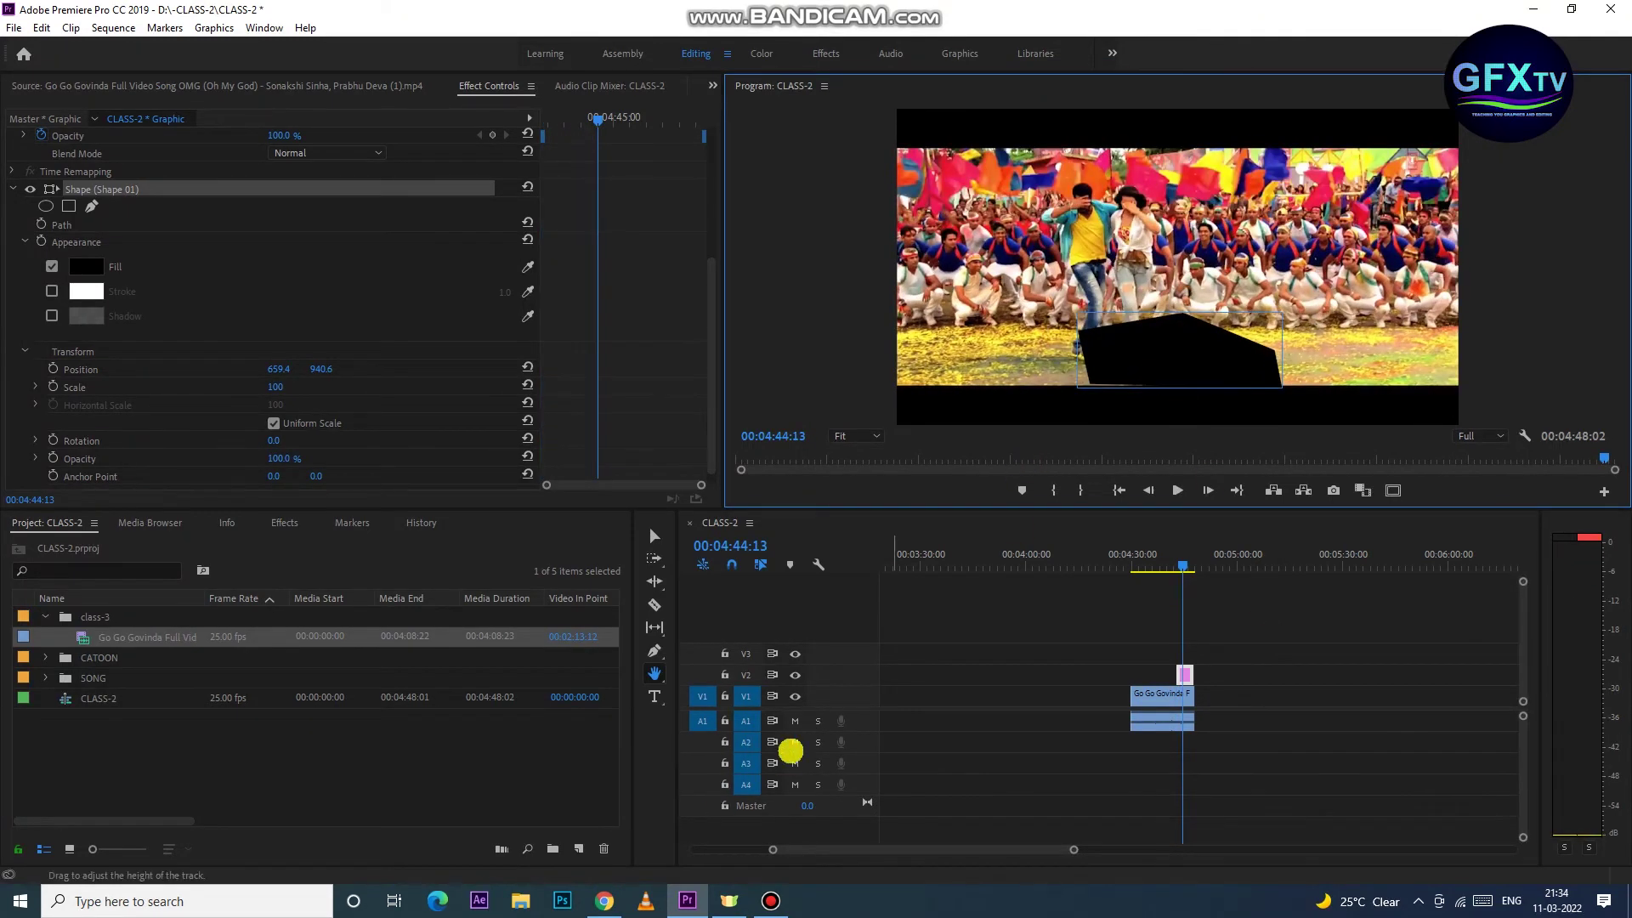
Delete the black shape layer and its graphic clip from V2
key(Delete)
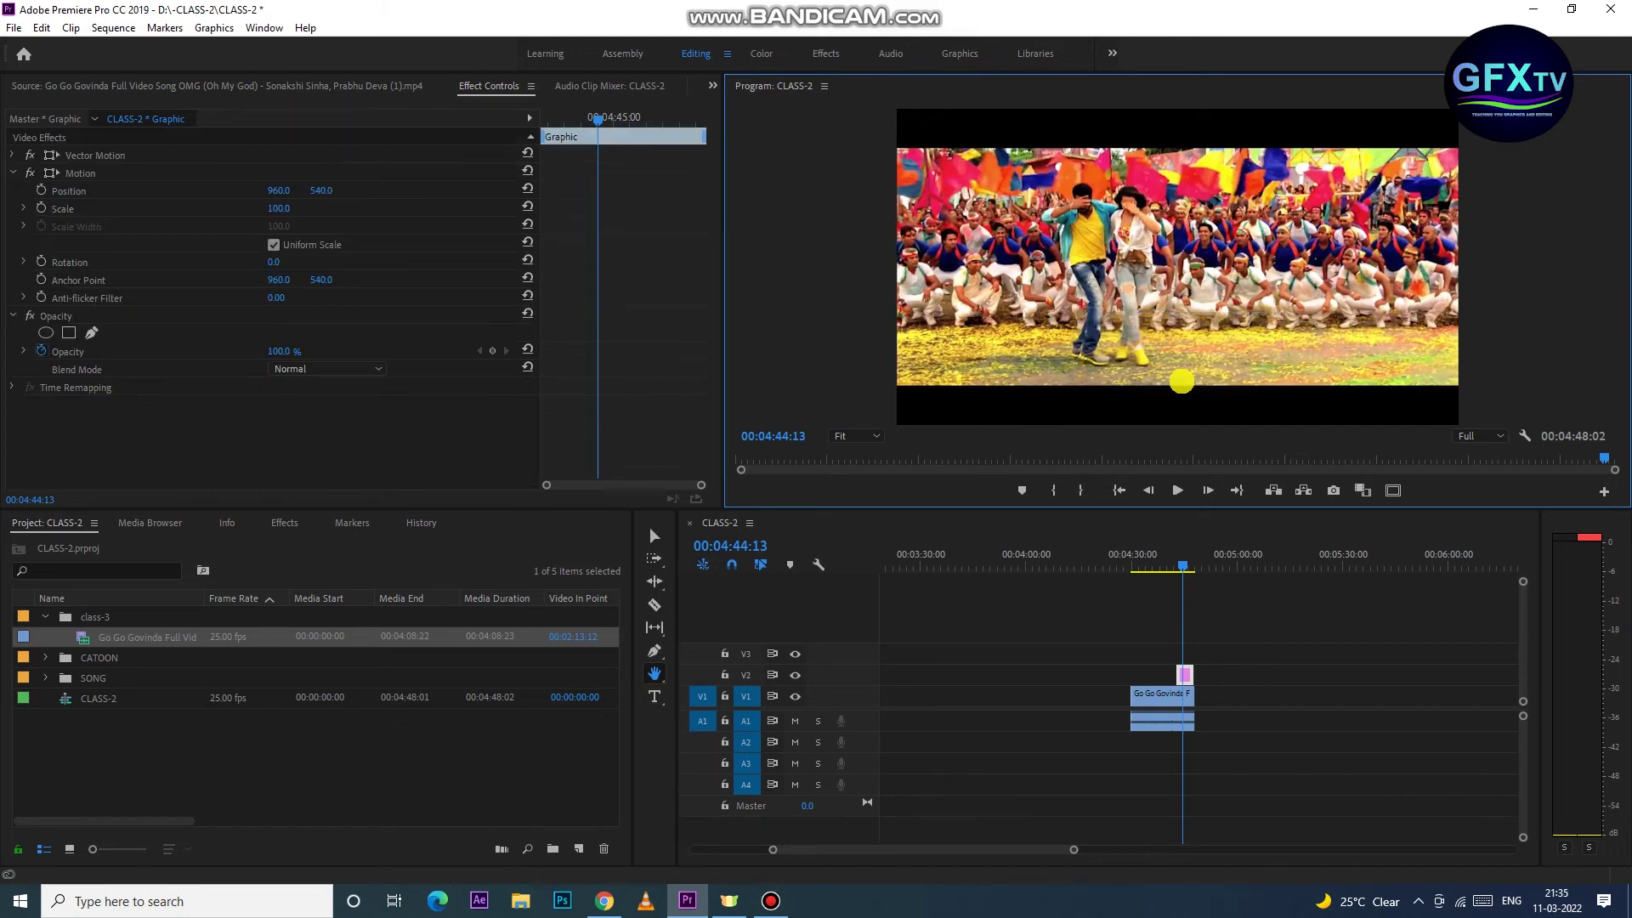
click(1183, 674)
key(Delete)
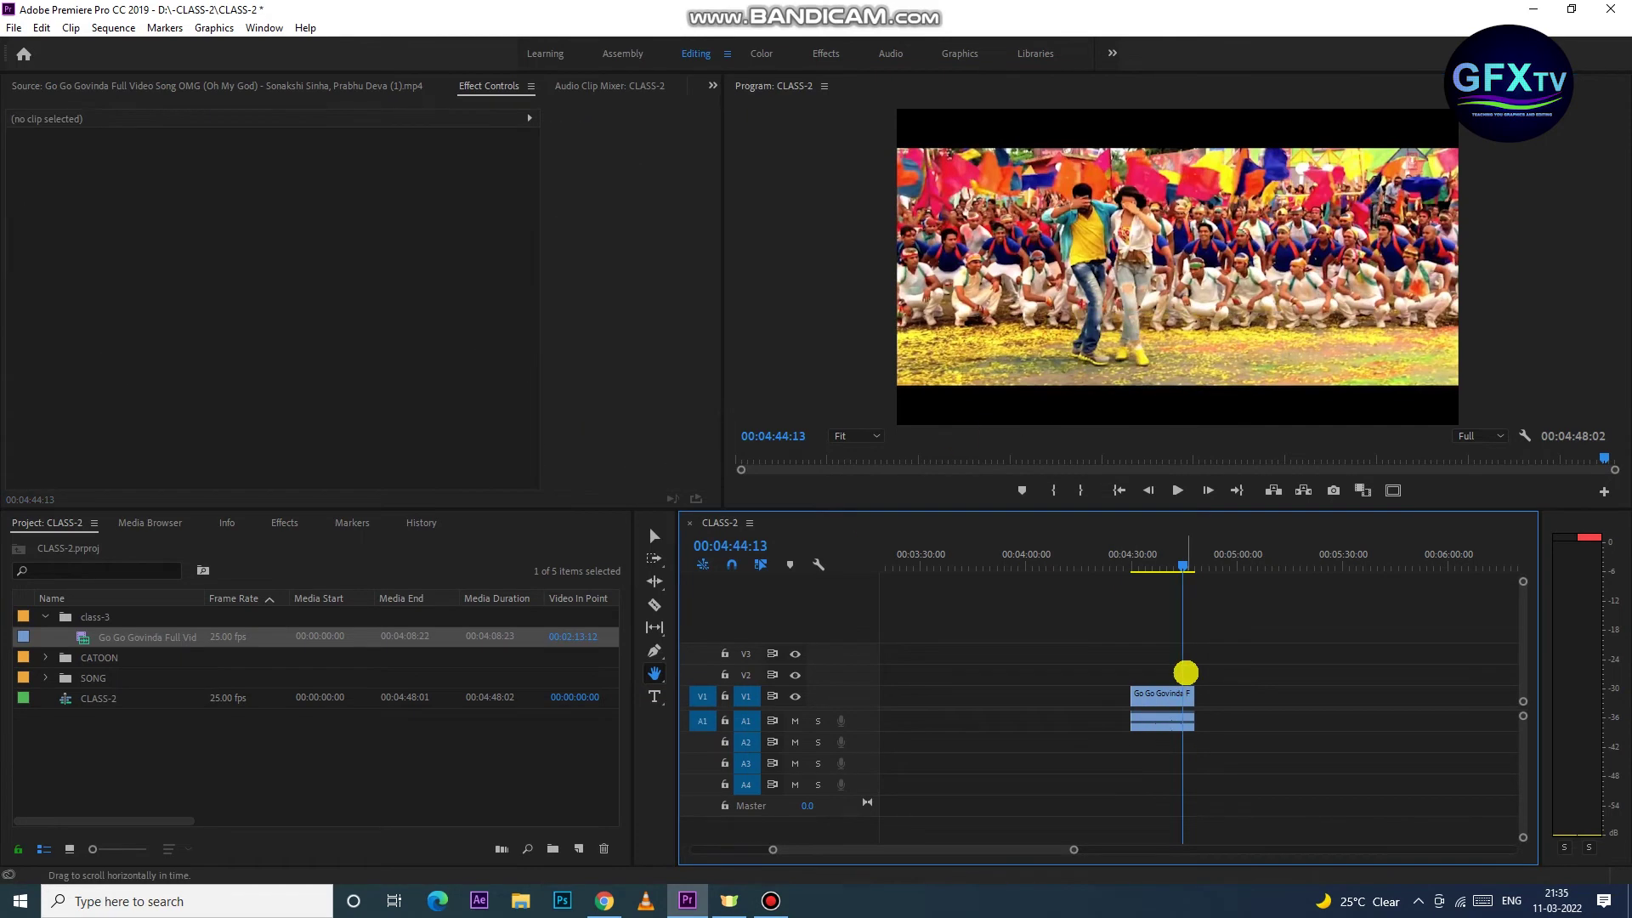
Type the title 'class-2 adobe premiere' on the video and move it to bottom centre
click(655, 696)
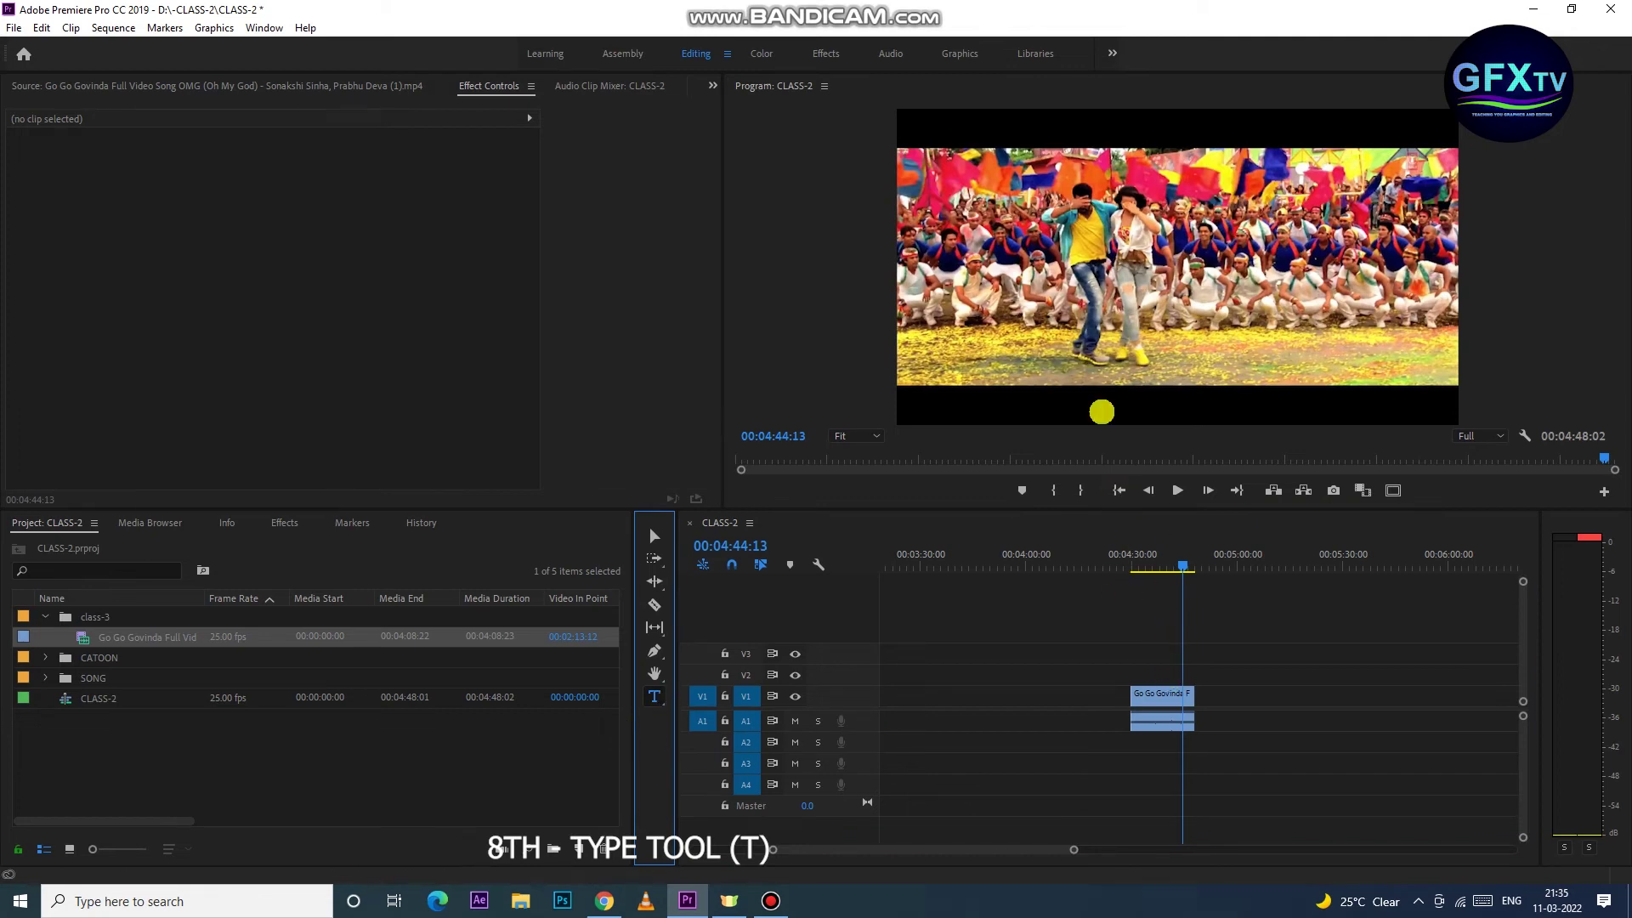
click(1103, 381)
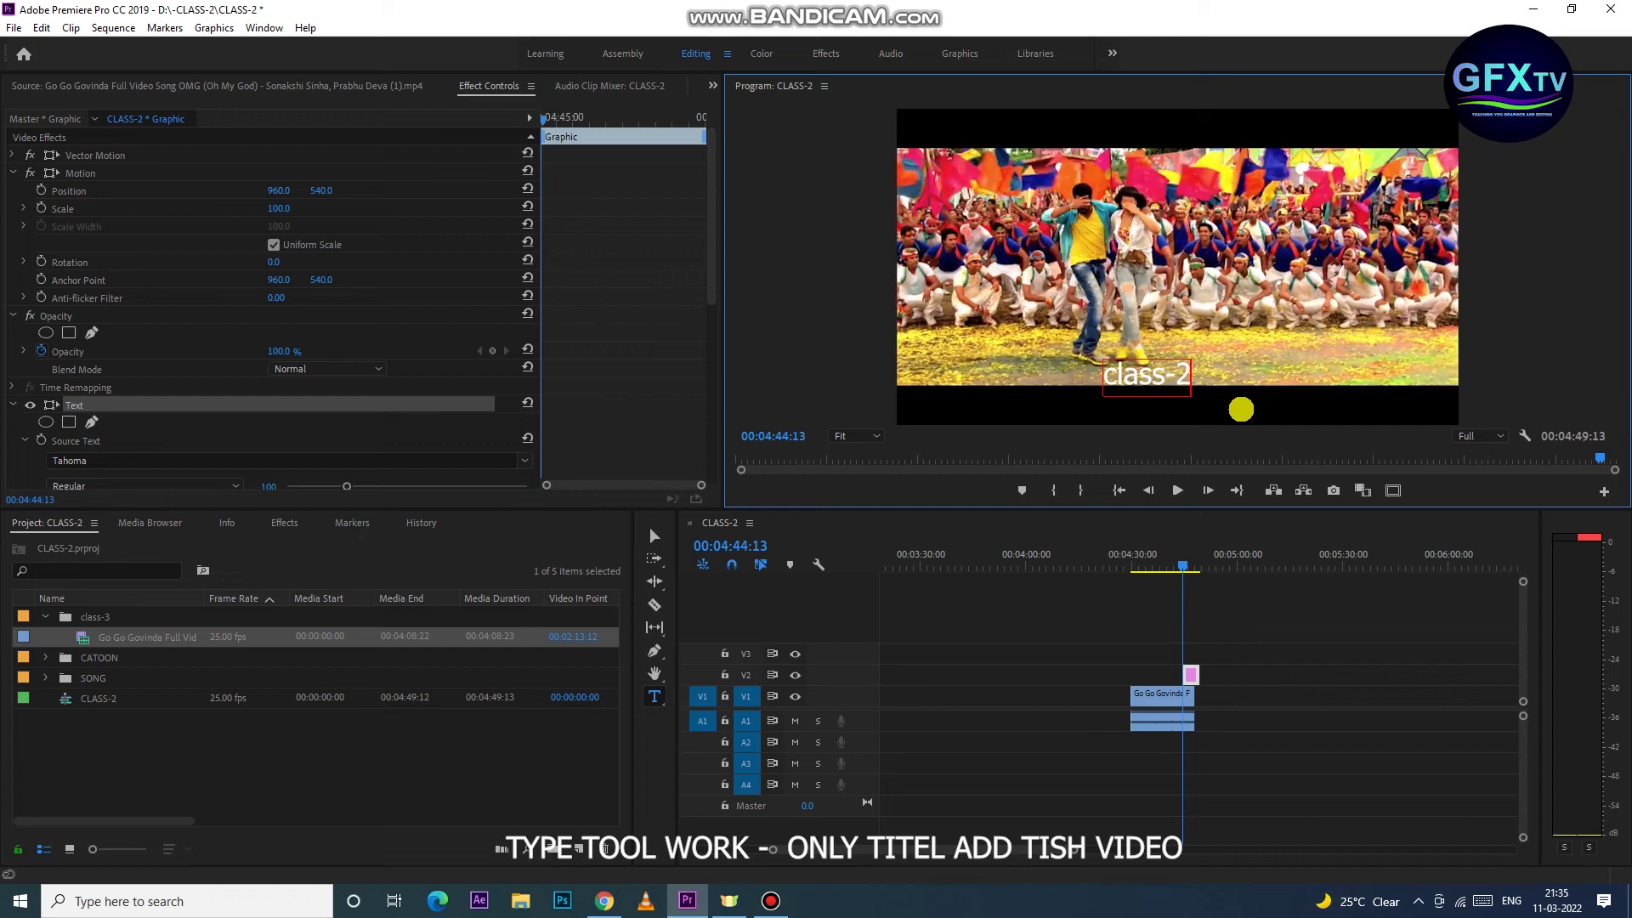
key(BackSpace)
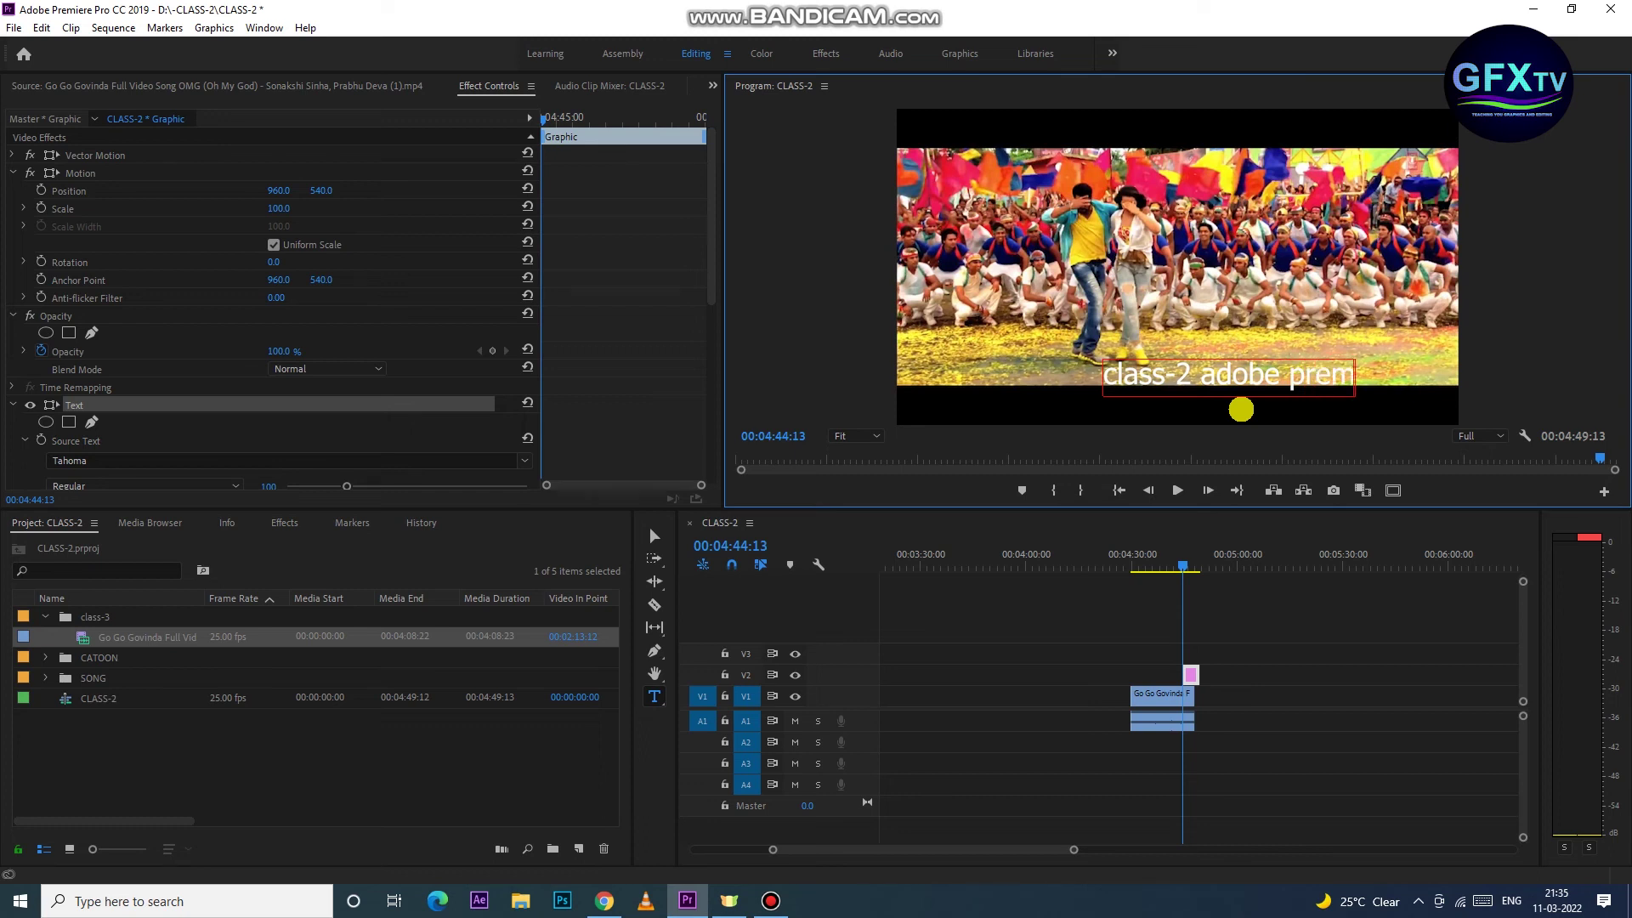
text(adobe premiere)
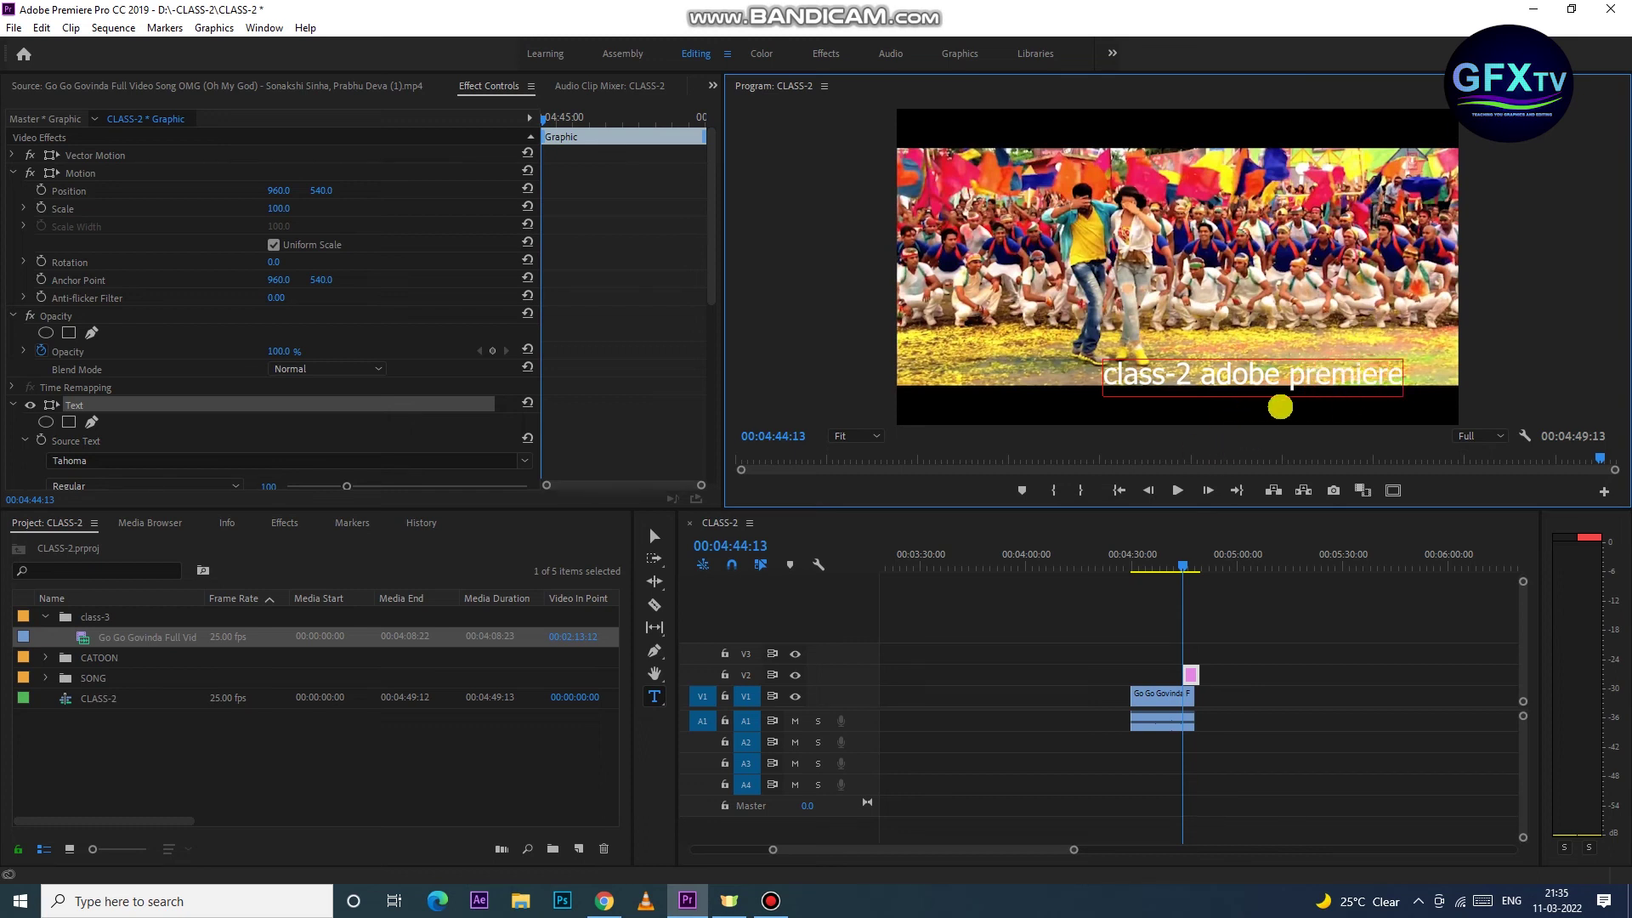
click(655, 537)
drag(1290, 385, 1212, 408)
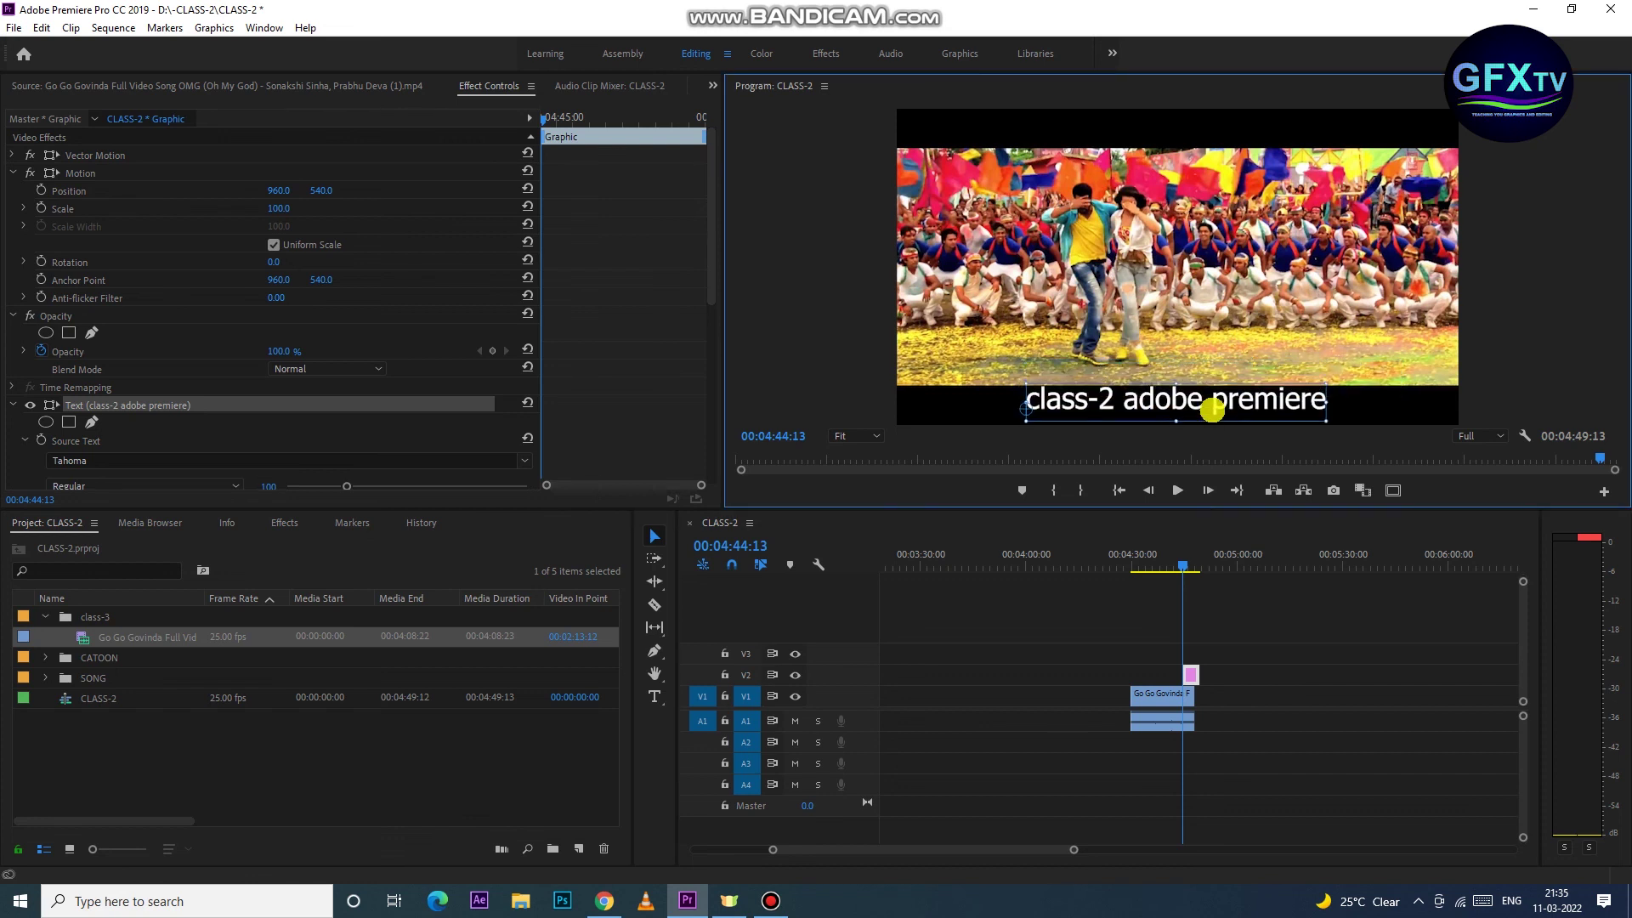